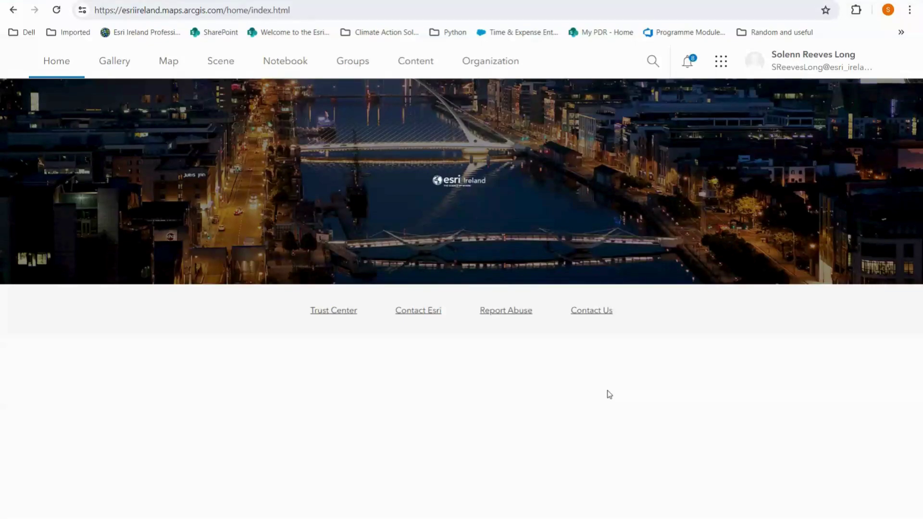
- Open the Instant Apps gallery to create an app from the map "Earthquake from the past 7 days"
left_click(719, 63)
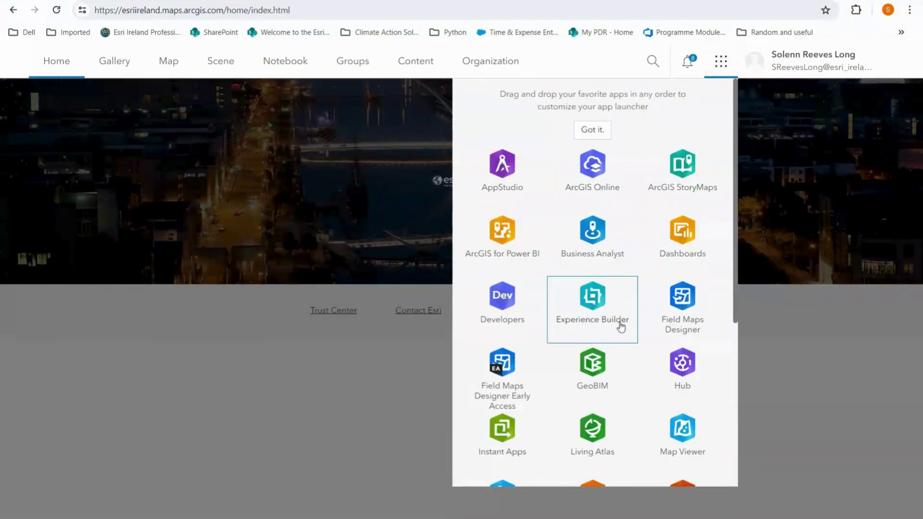
scroll(620, 326, "down", 1)
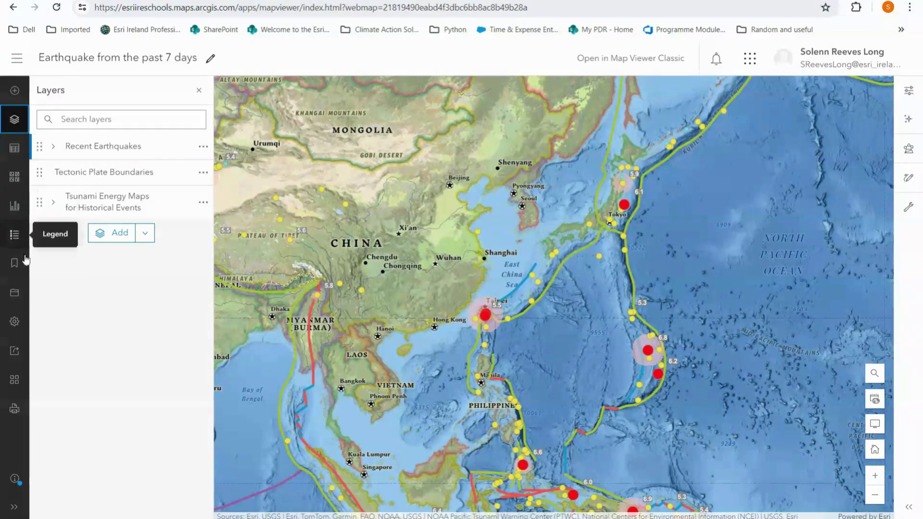
left_click(15, 379)
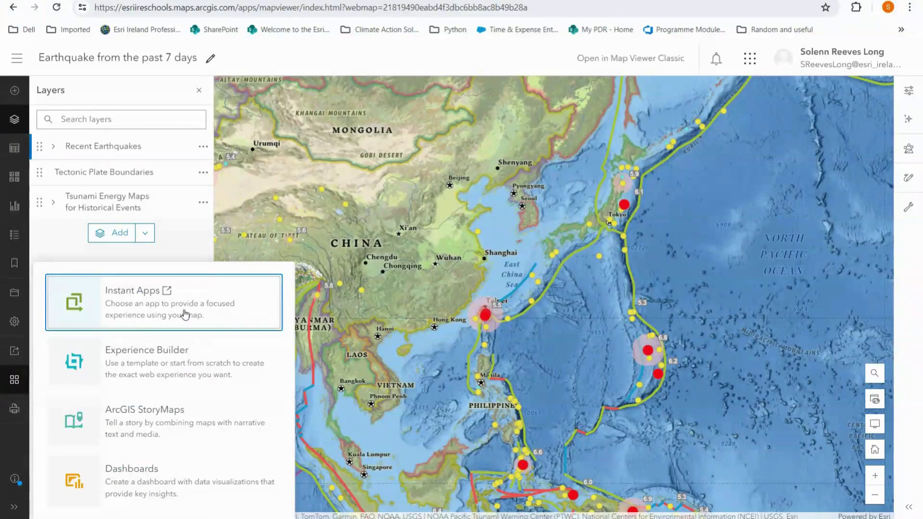
left_click(185, 314)
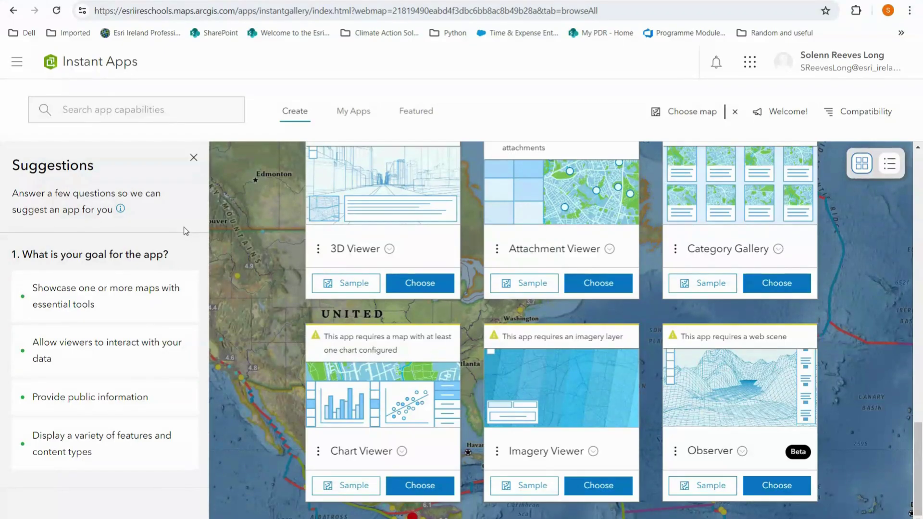
- Browse the app templates and create a Basic app titled "Earthquake from the past 7 days - Basic App Template"
scroll(295, 290, "up", 1)
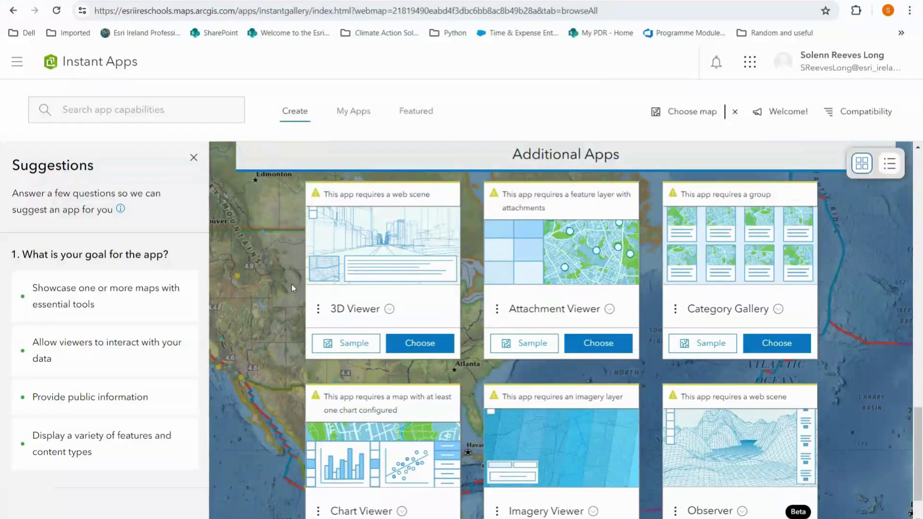
scroll(291, 284, "up", 6)
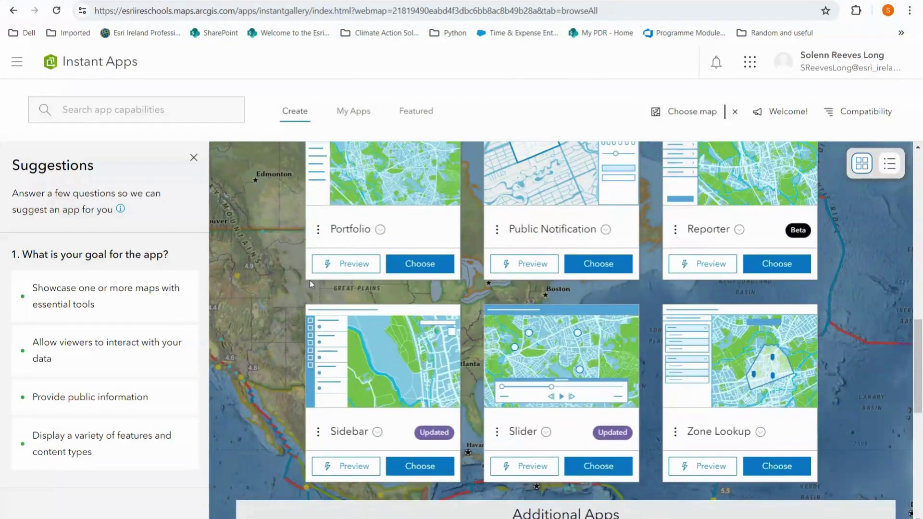
scroll(310, 281, "up", 5)
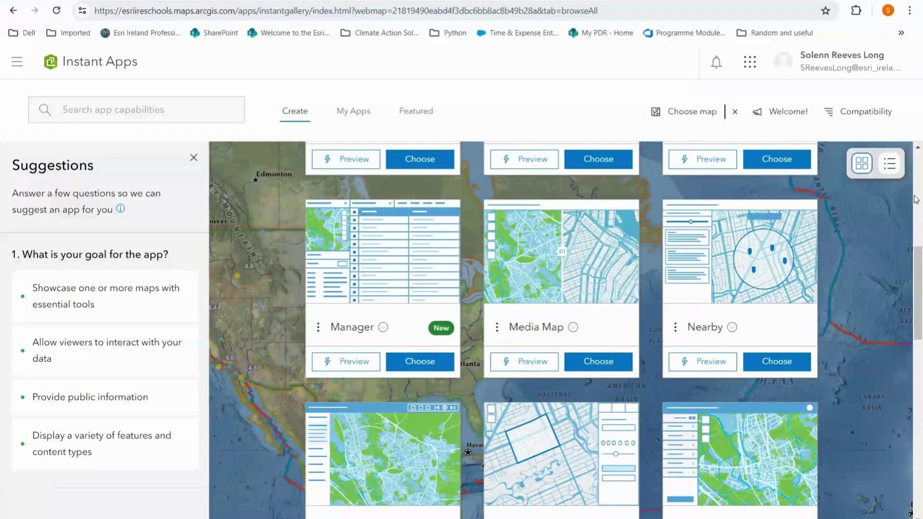
left_click(889, 164)
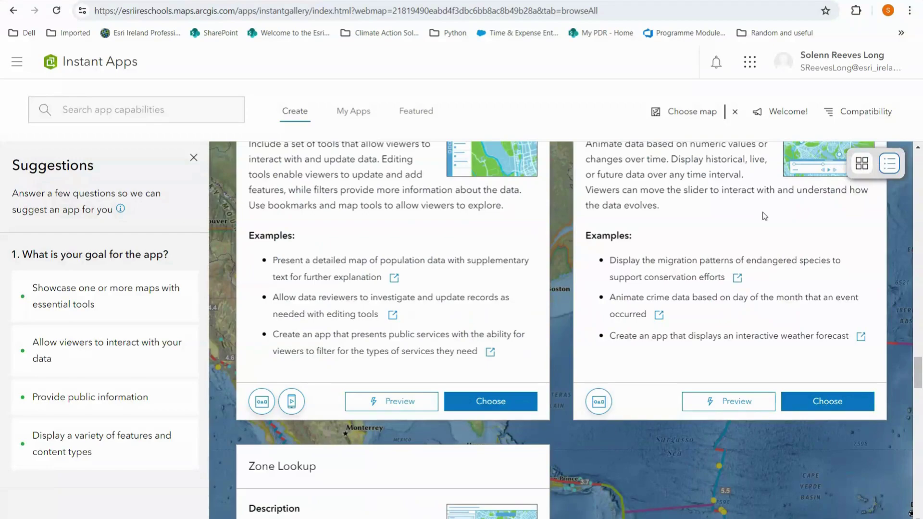
left_click(861, 164)
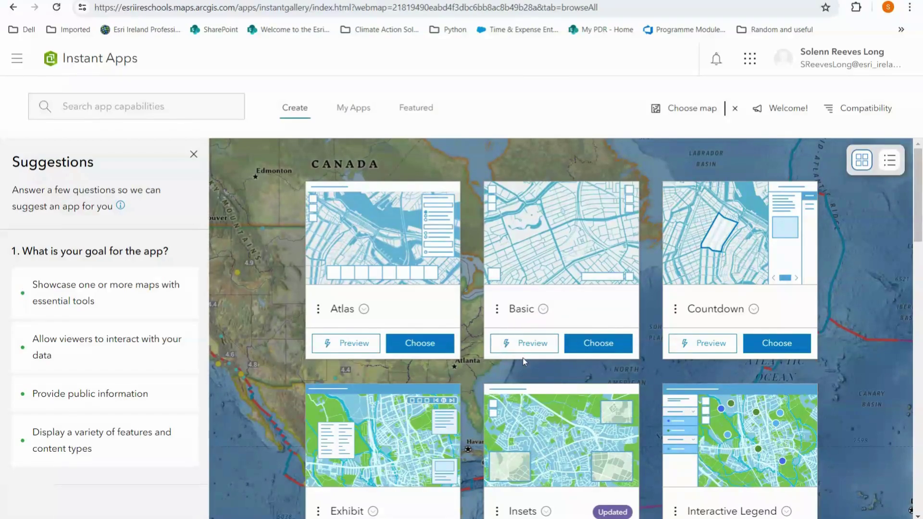
left_click(614, 344)
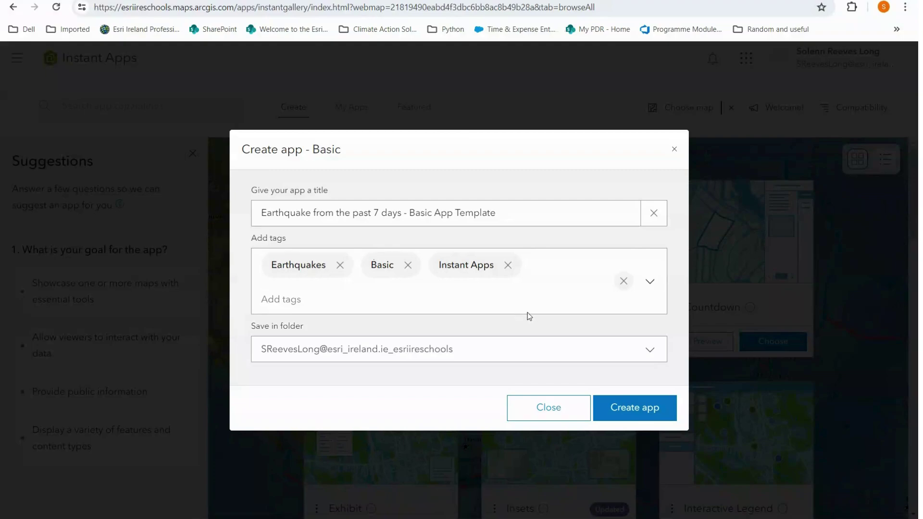
left_click(651, 412)
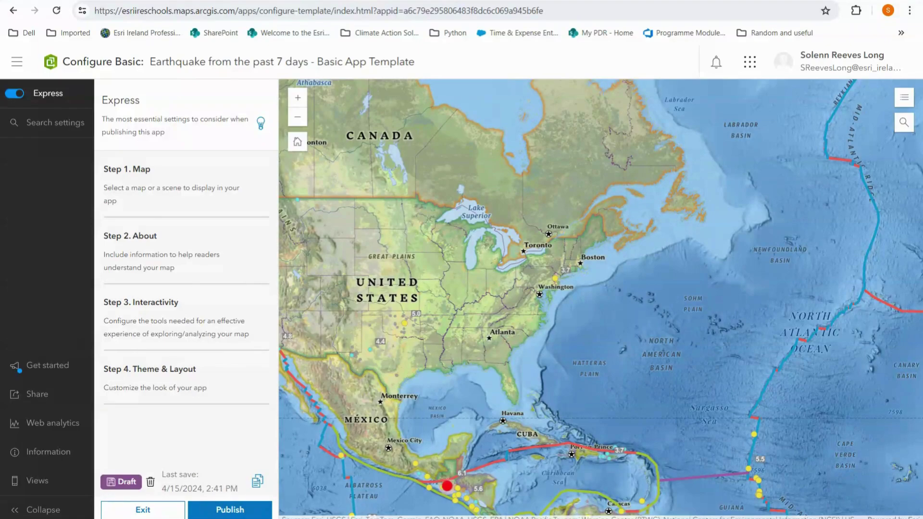
- Search the app settings for "Legend", open the Legend setting, and return to the Express overview
left_click(55, 122)
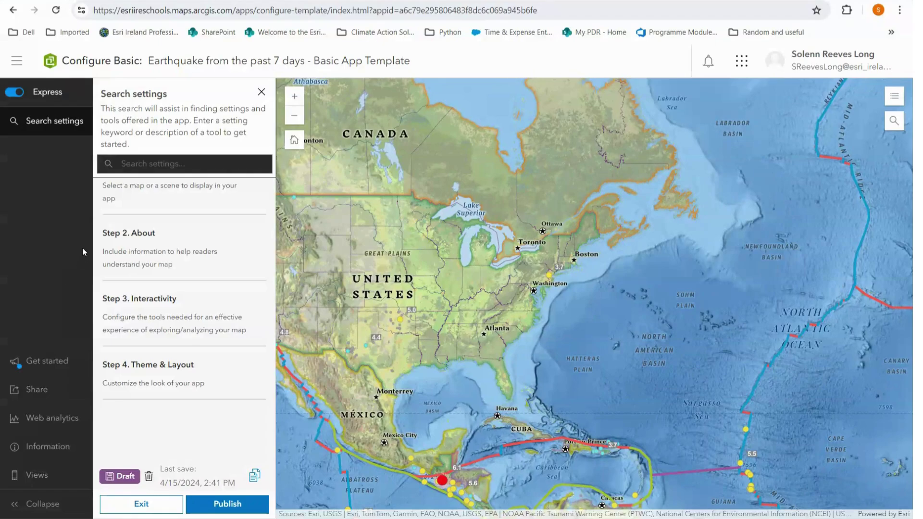
left_click(58, 129)
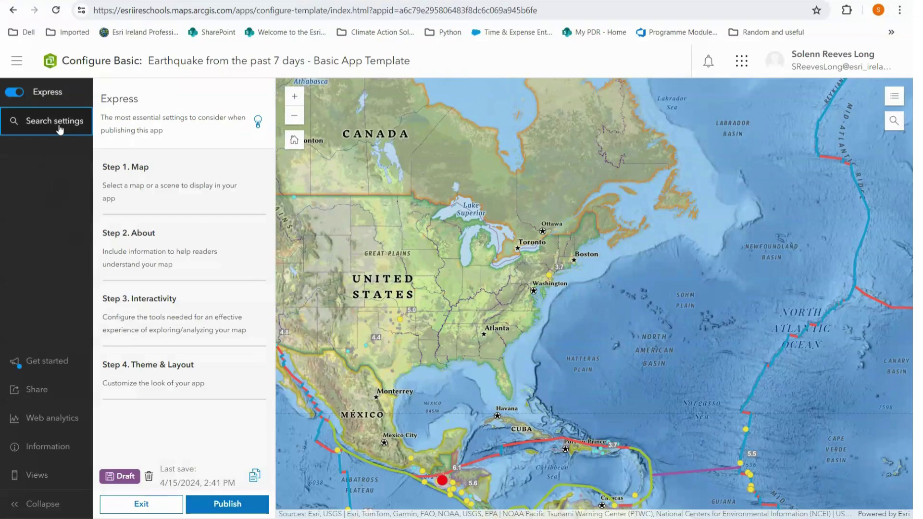
left_click(59, 128)
type("Legend")
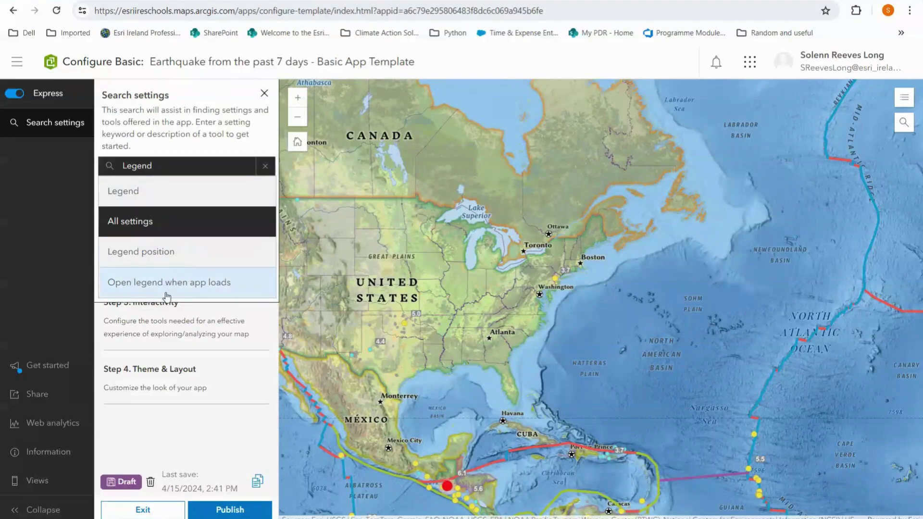
left_click(178, 192)
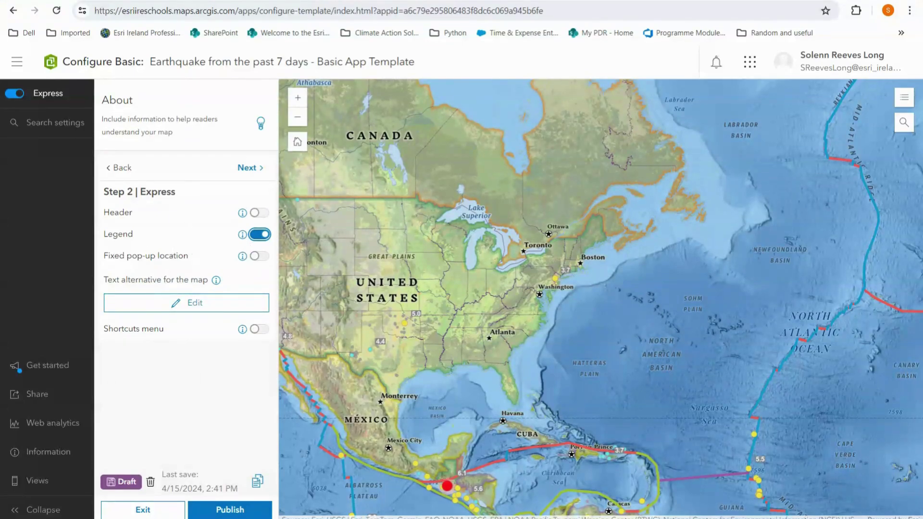
left_click(117, 168)
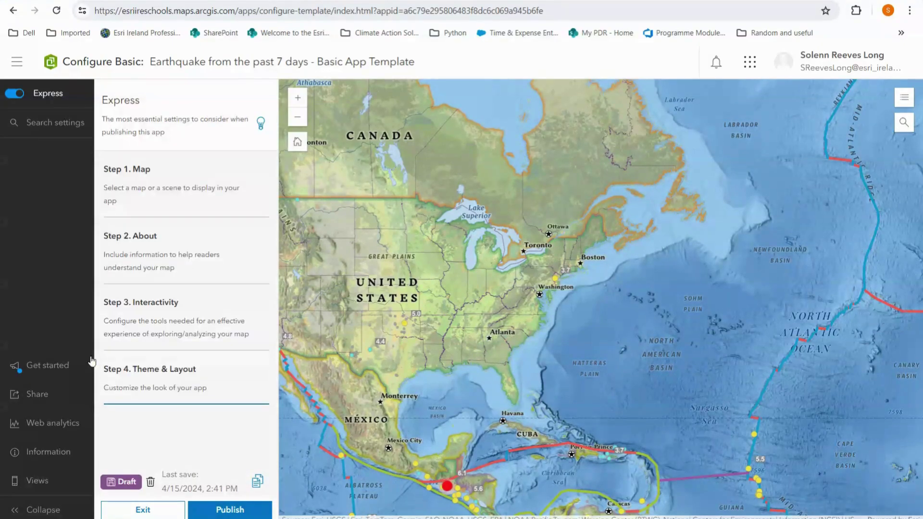
- Open the Get started guide and the Views options of the app configuration
left_click(36, 368)
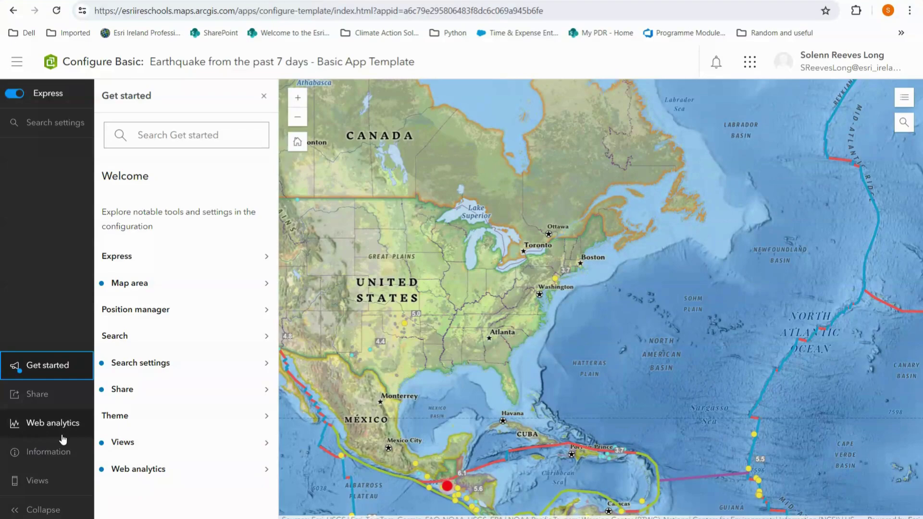
left_click(50, 494)
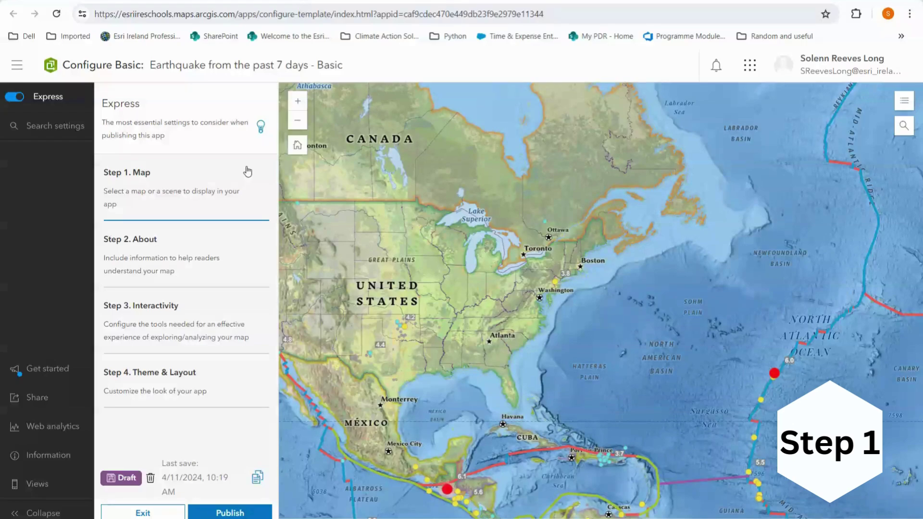
- Check the app's selected map, turn on the header, and review the text alternative for the map
left_click(207, 189)
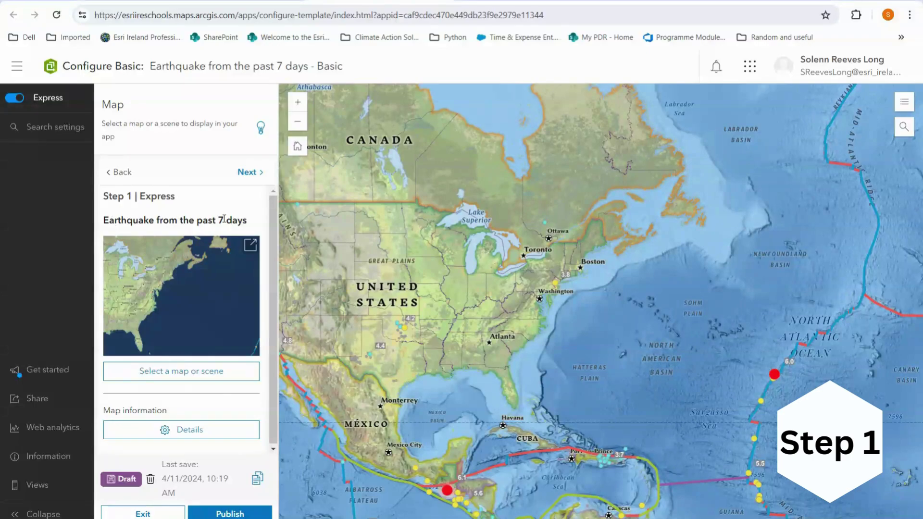
left_click(247, 173)
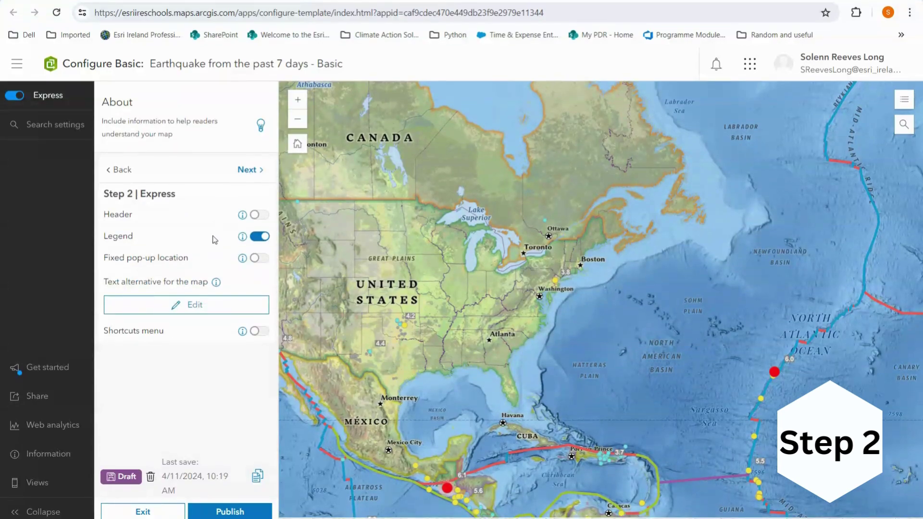
left_click(259, 216)
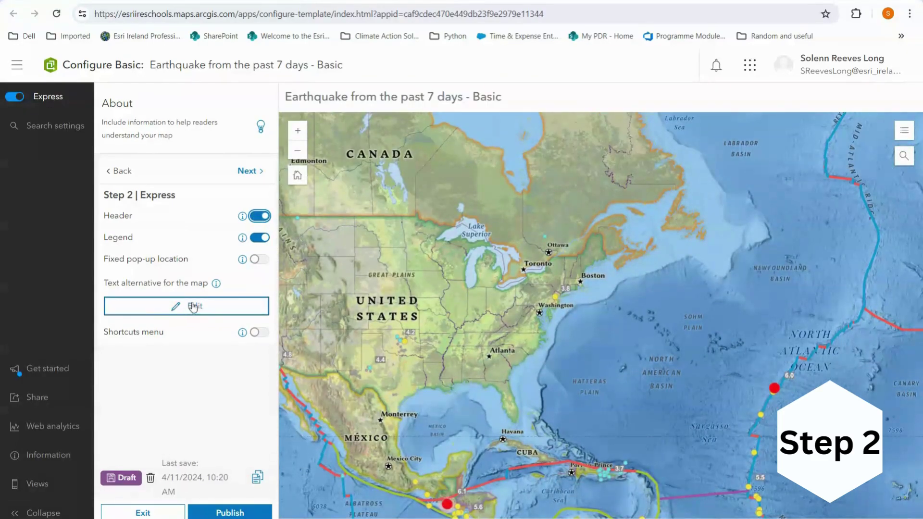
left_click(159, 310)
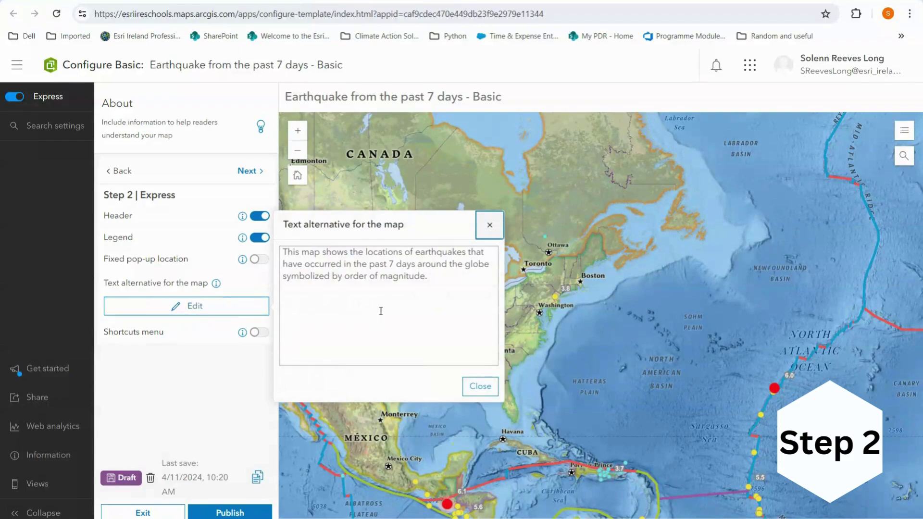
left_click(490, 224)
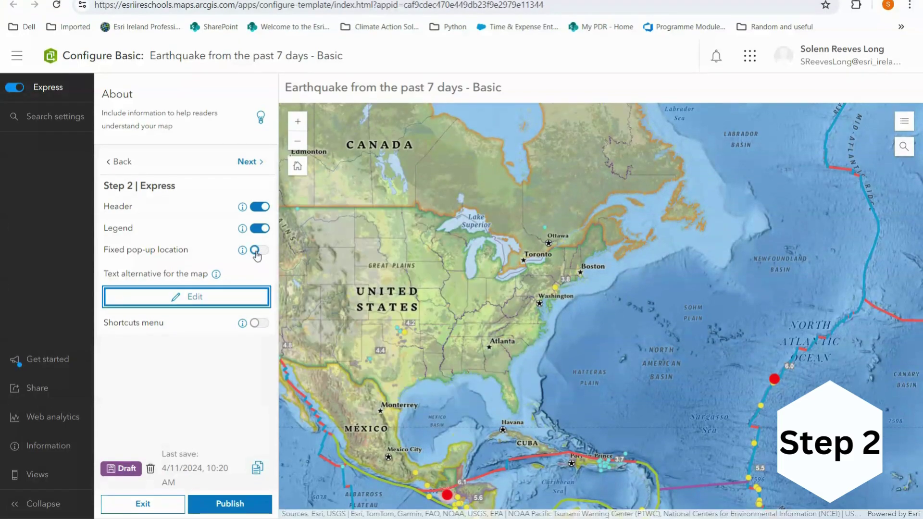
- Enable the fixed pop-up location and set the pop-up position to Bottom left
left_click(256, 255)
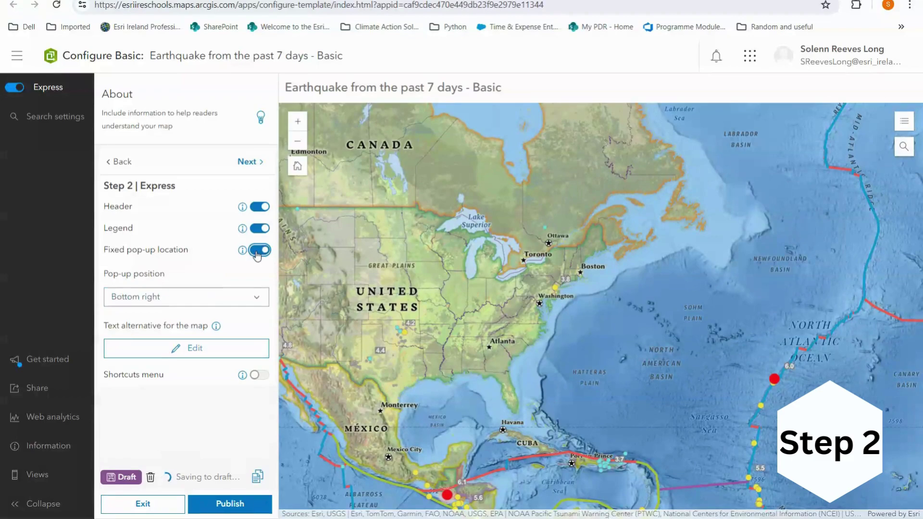
left_click(242, 305)
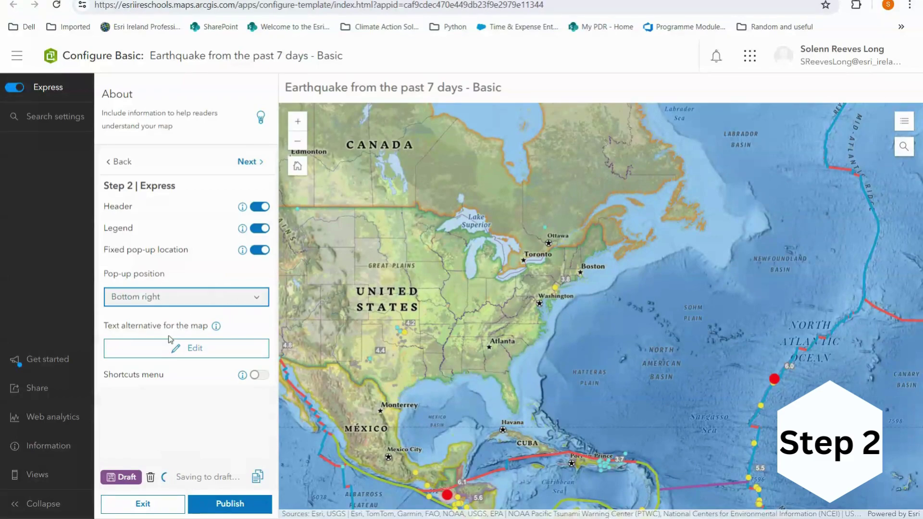
left_click(163, 351)
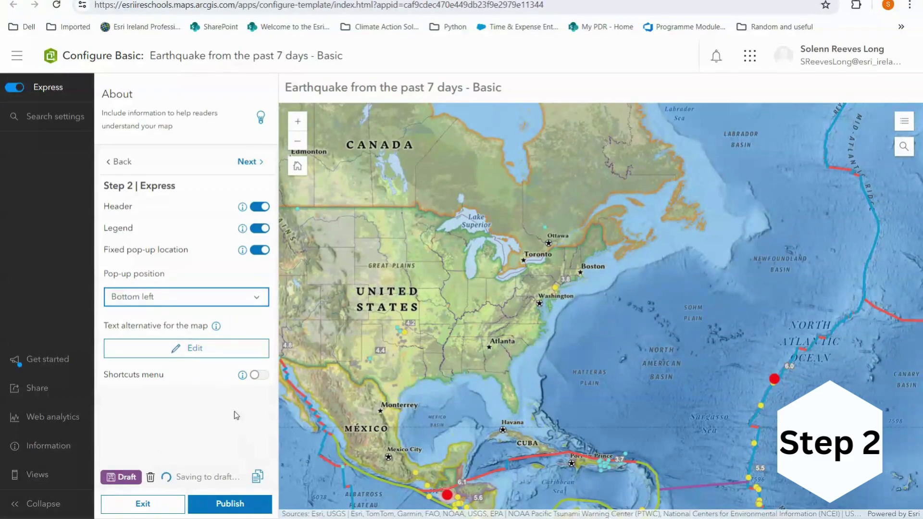
- Enable the layer list and make ArcGIS World Geocoding Service the default search source, above the Ireland and UK one
left_click(252, 163)
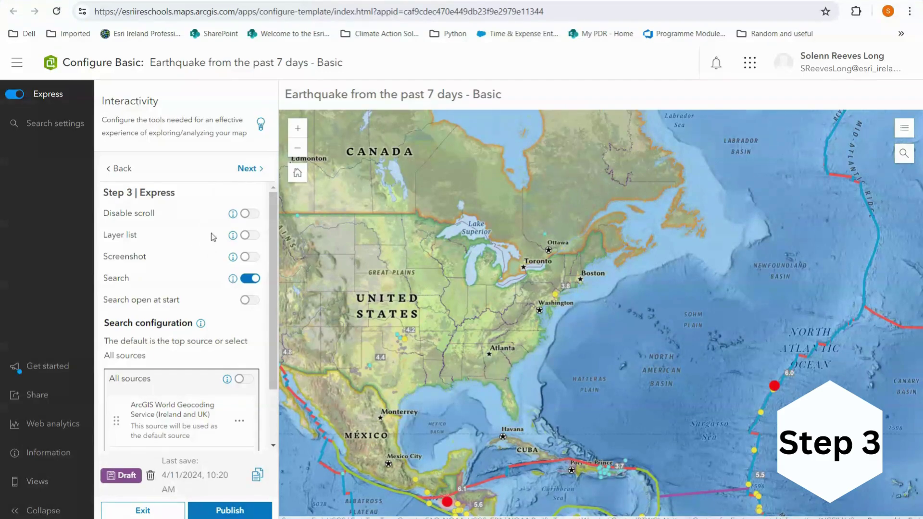
left_click(246, 236)
scroll(245, 221, "down", 1)
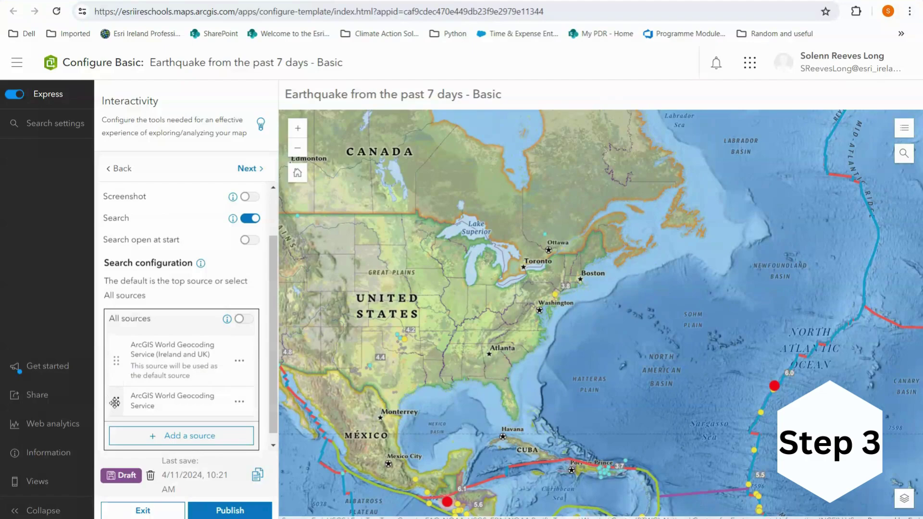
left_click_drag(115, 403, 121, 369)
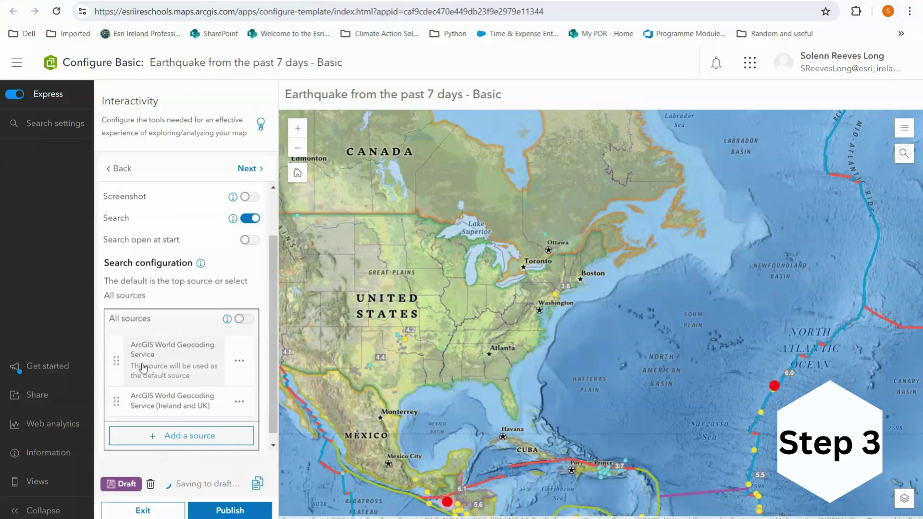
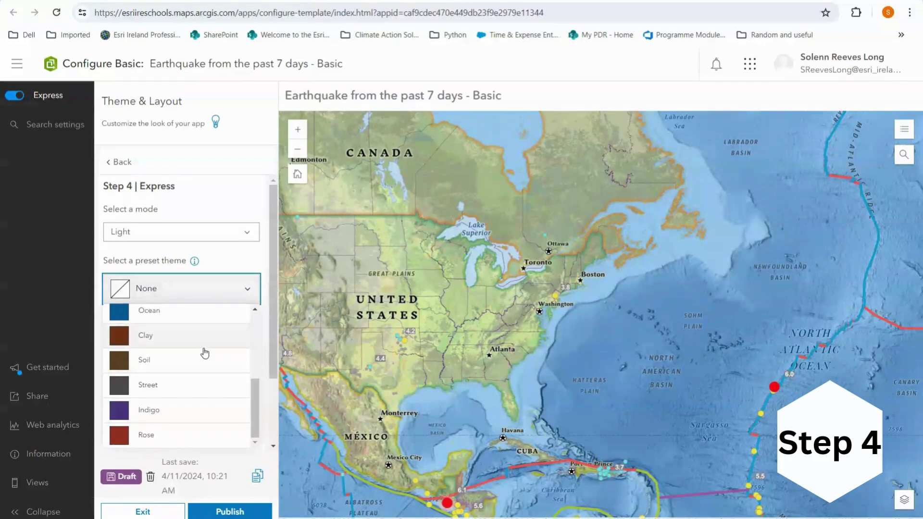
- Review the preset themes and the widget positions in the Theme & Layout settings
scroll(197, 346, "up", 5)
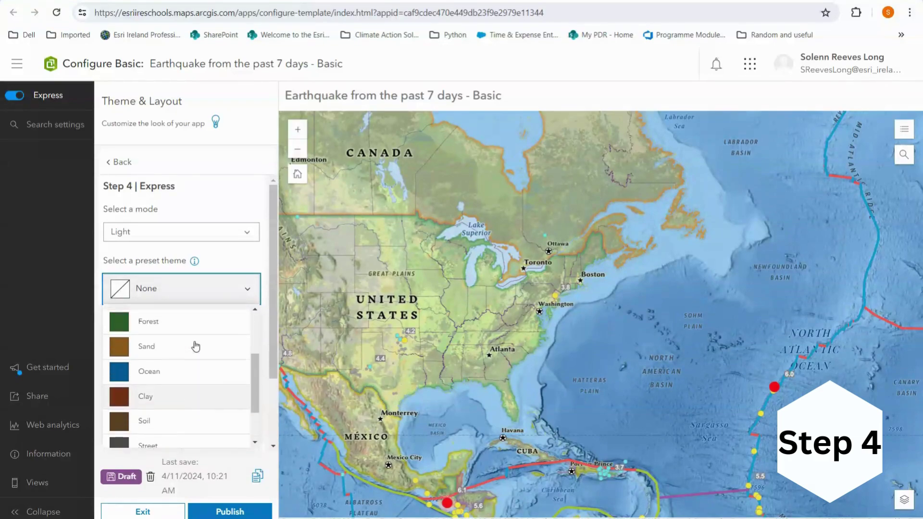
left_click(244, 258)
scroll(245, 259, "down", 2)
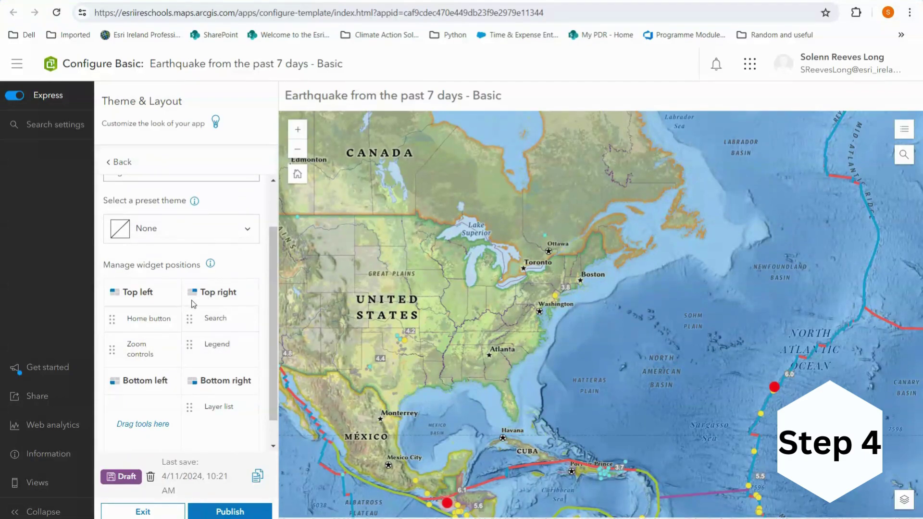
scroll(215, 304, "down", 1)
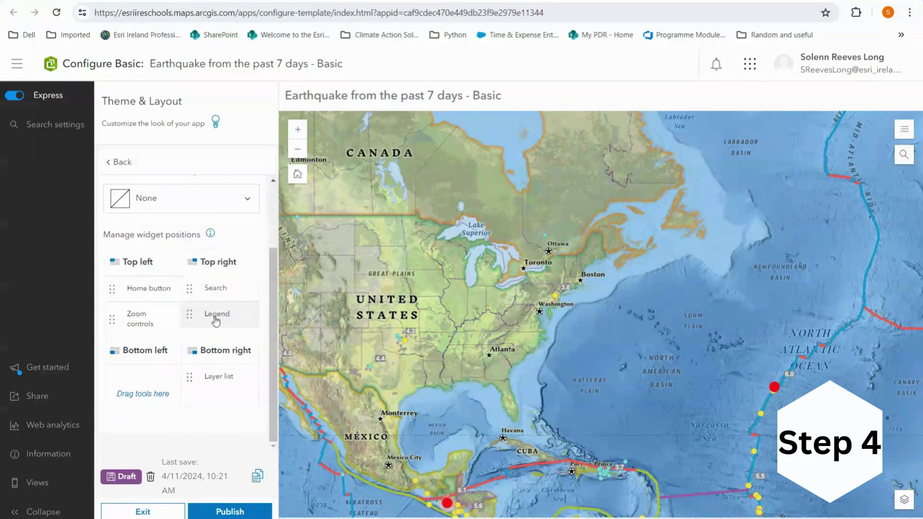
- Publish the app and look through its sharing options
left_click(226, 513)
left_click(365, 473)
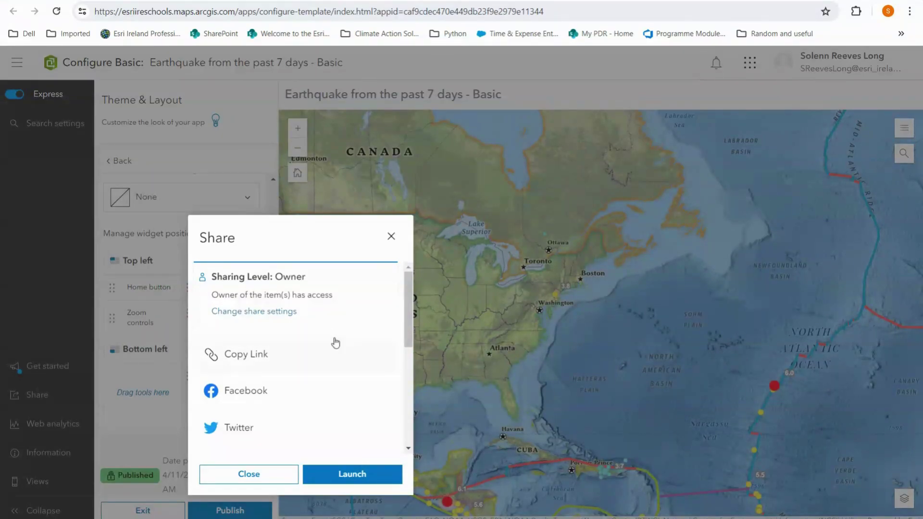
scroll(339, 349, "down", 1)
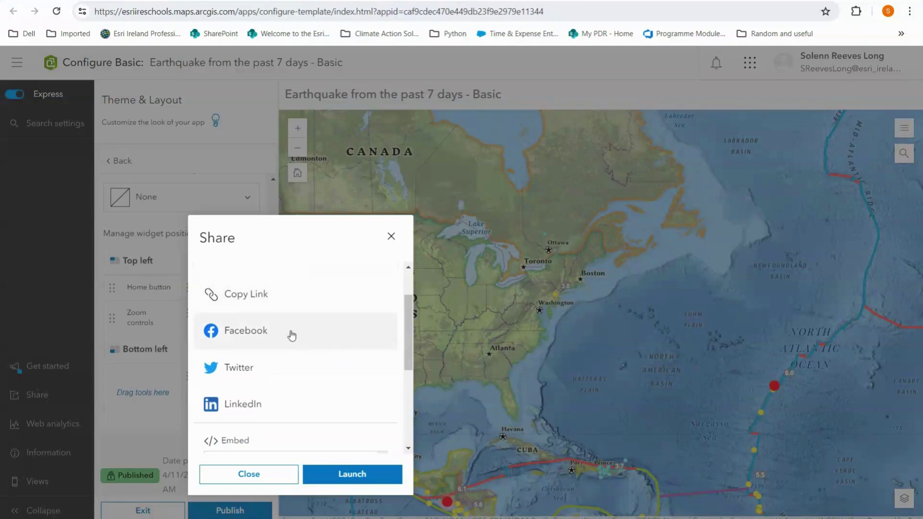
- Look through the link, social media and embed sharing options, and launch the published earthquake app
scroll(309, 390, "down", 1)
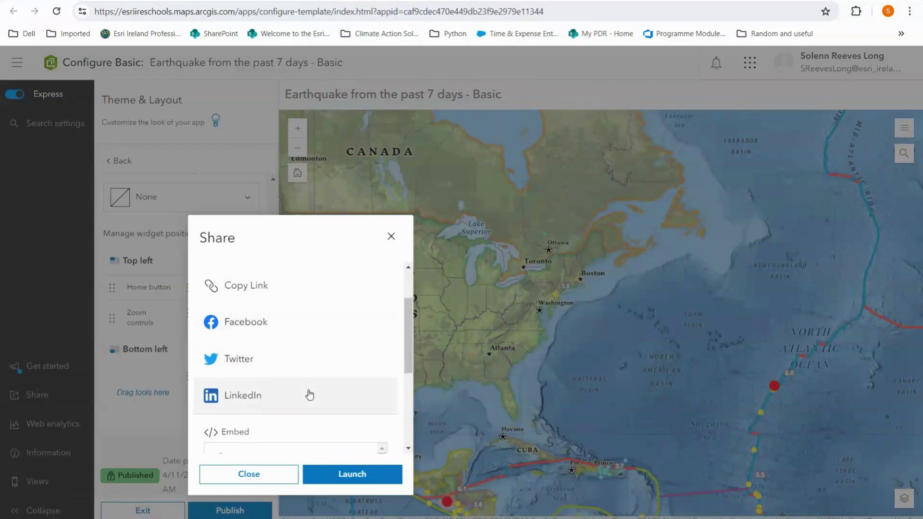
scroll(309, 395, "down", 2)
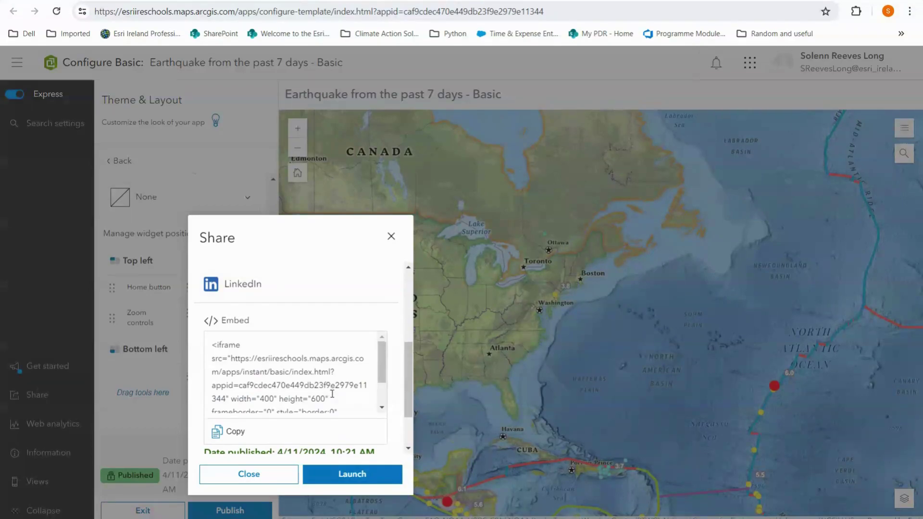
scroll(331, 394, "down", 2)
scroll(332, 395, "up", 7)
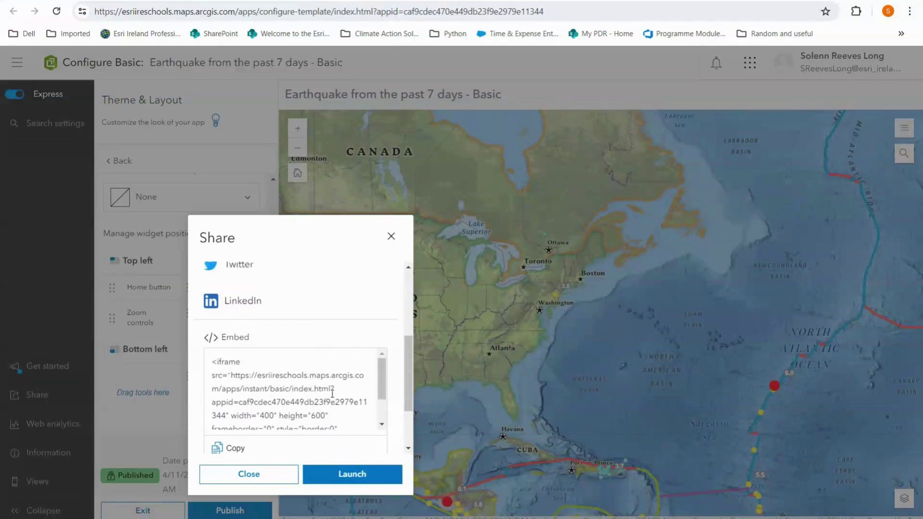
left_click(344, 474)
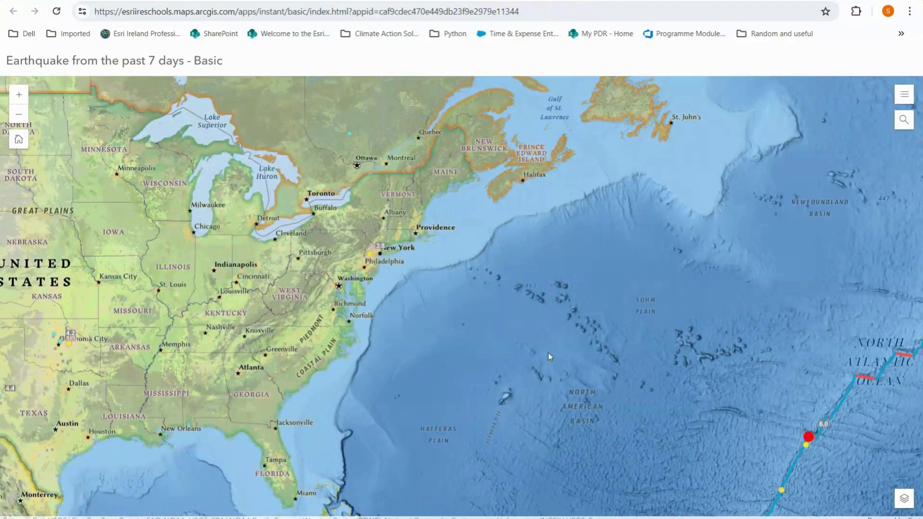
- Examine the published app's legend for earthquake magnitude, shake intensity and tectonic plate boundaries, and close it
left_click_drag(290, 334, 416, 291)
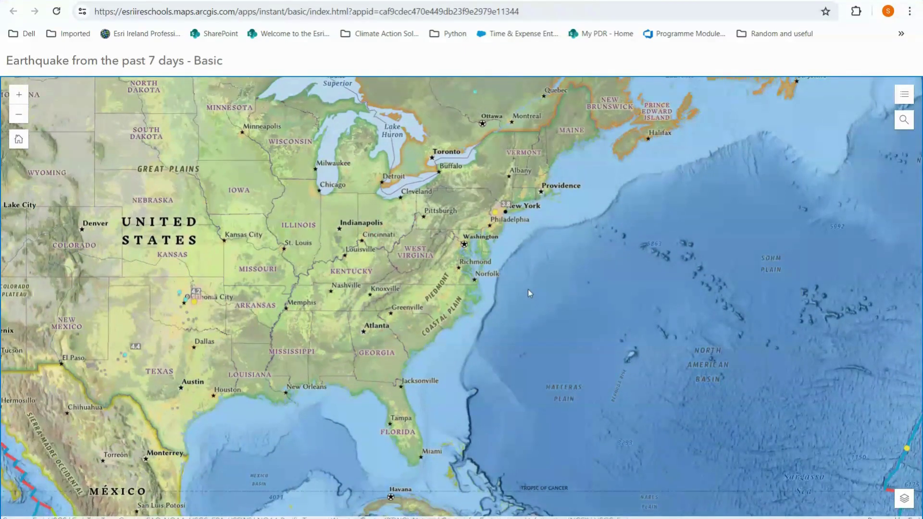
scroll(527, 289, "down", 2)
scroll(528, 289, "up", 2)
left_click(897, 94)
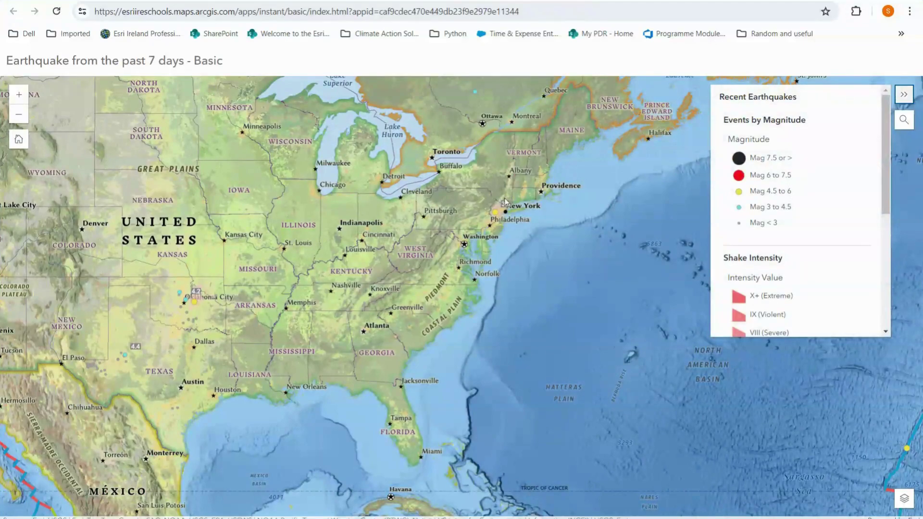
scroll(816, 207, "down", 5)
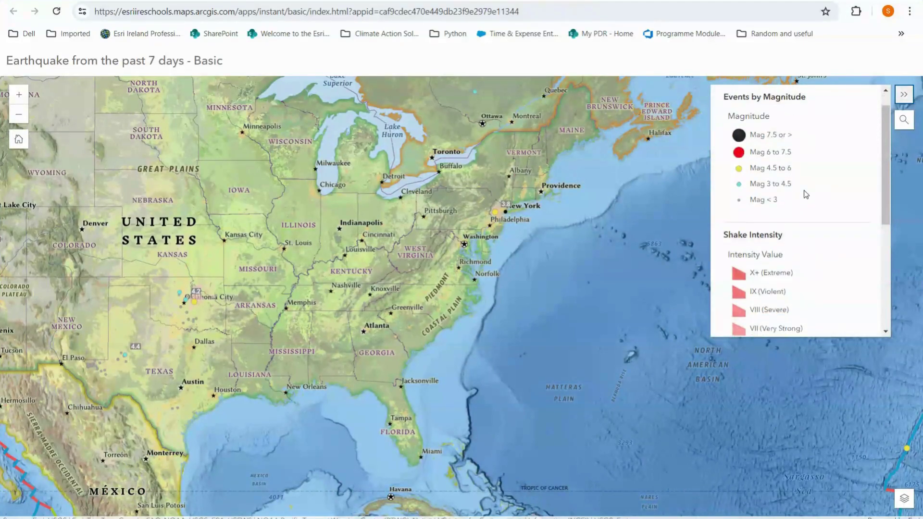
scroll(855, 97, "up", 1)
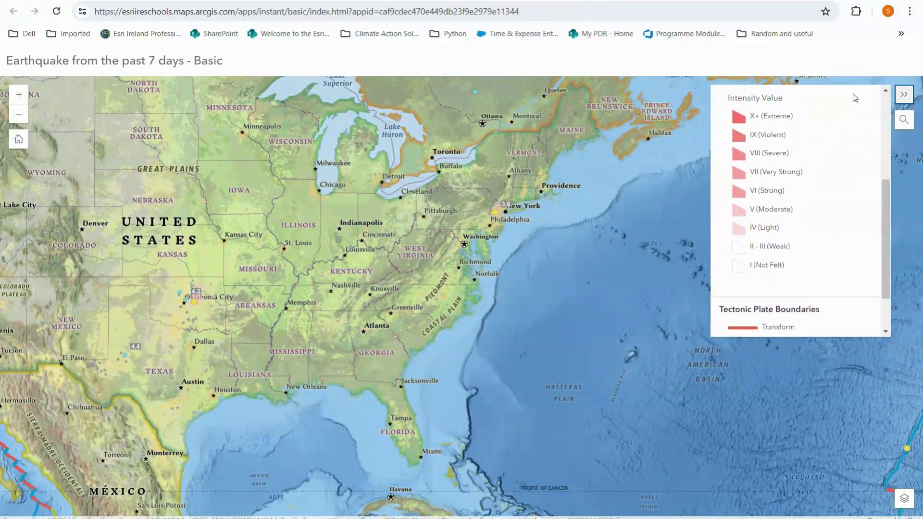
scroll(658, 382, "down", 2)
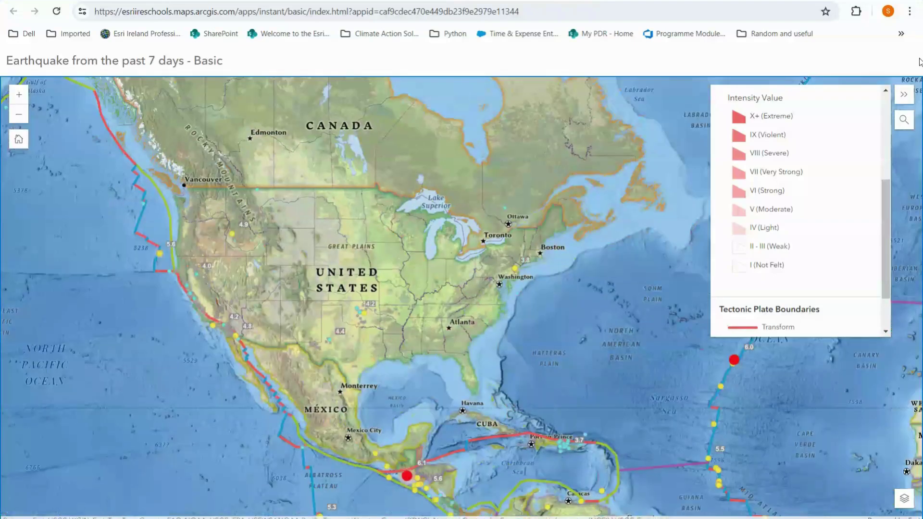
left_click(903, 95)
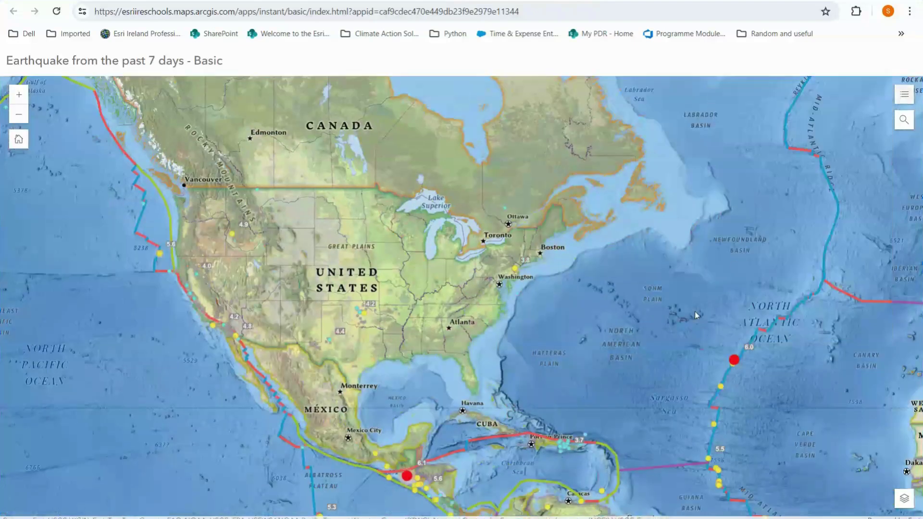
- Turn on the 2011/03/11 Tohoku, Japan layer within the Tsunami Energy Maps for Historical Events group and close the layer list
scroll(694, 312, "up", 2)
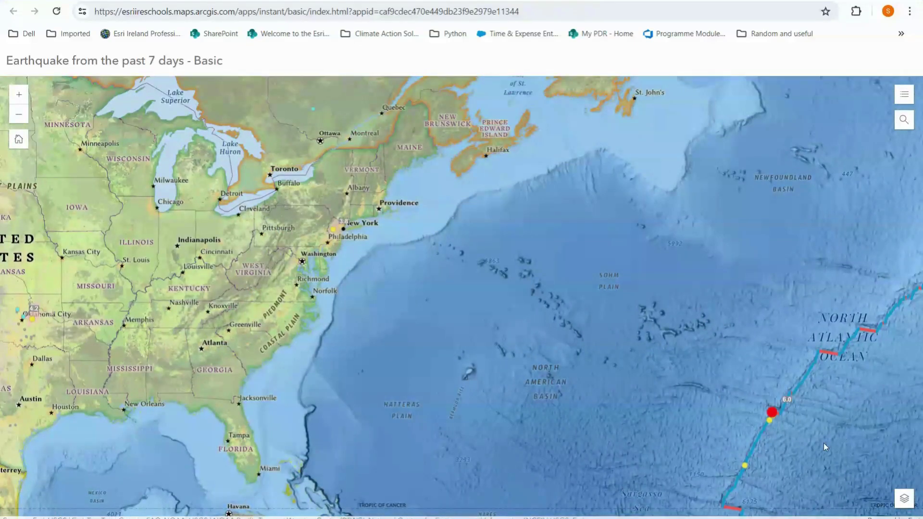
left_click(903, 500)
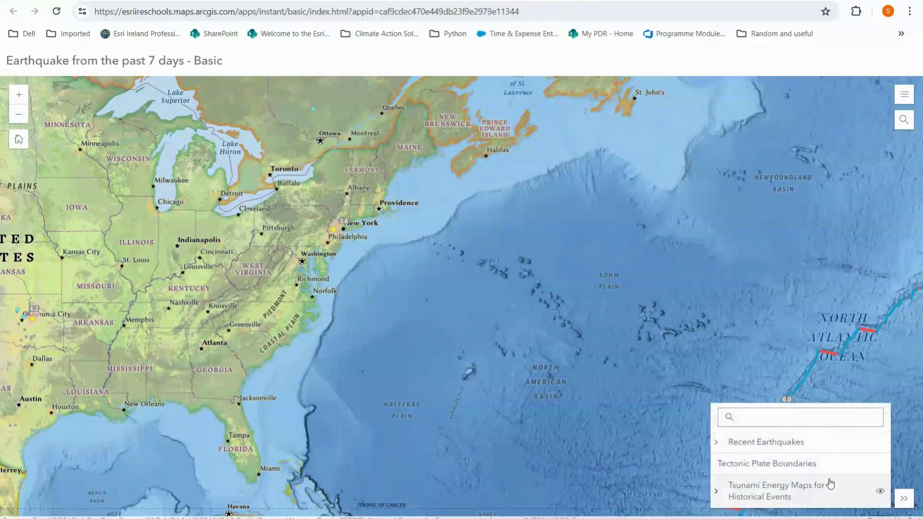
left_click(716, 491)
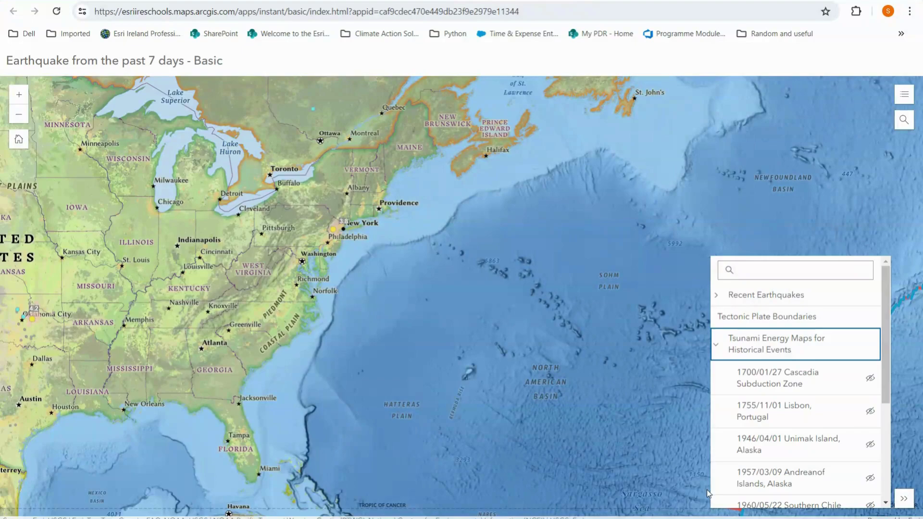
scroll(821, 414, "down", 3)
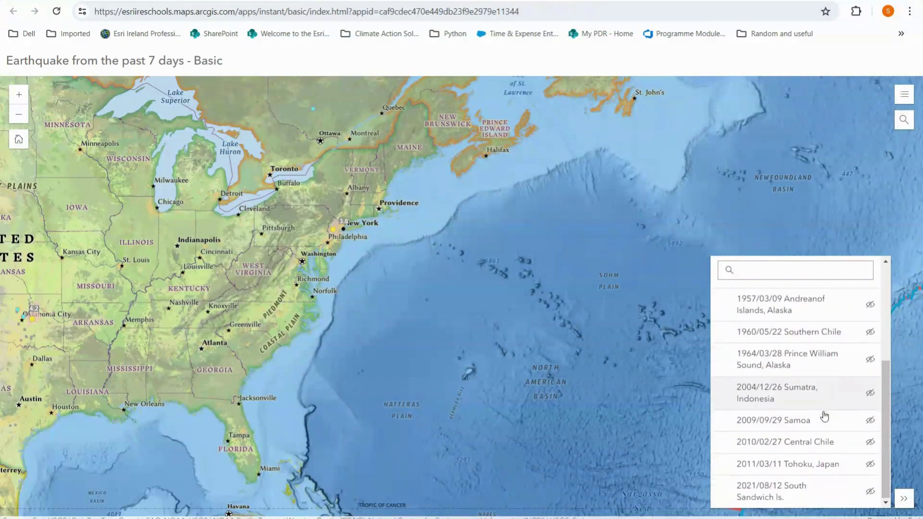
left_click(869, 466)
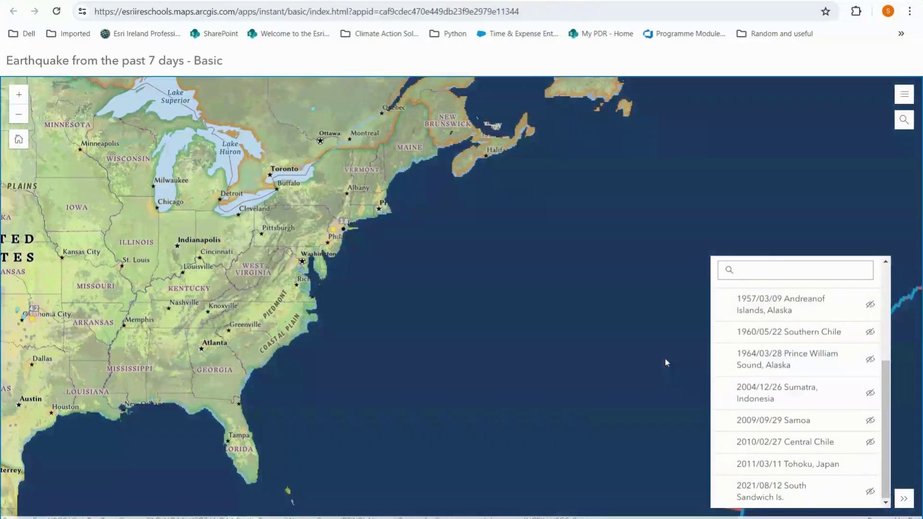
scroll(665, 358, "down", 2)
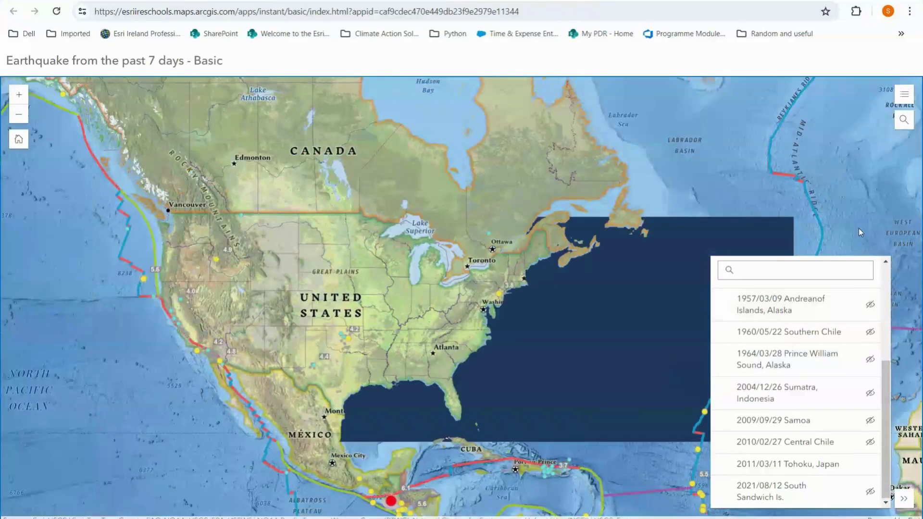
left_click(893, 492)
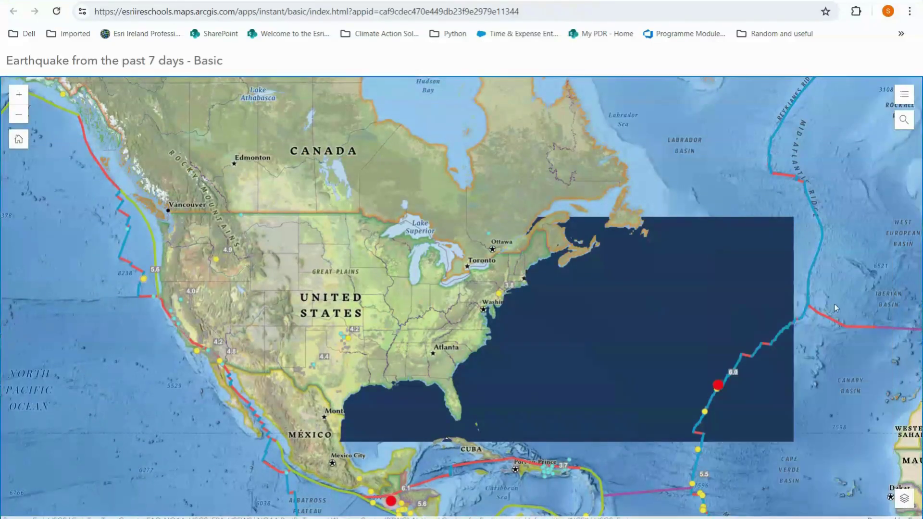
- Search the map for Japan and examine the recent earthquakes around it
left_click_drag(834, 304, 416, 282)
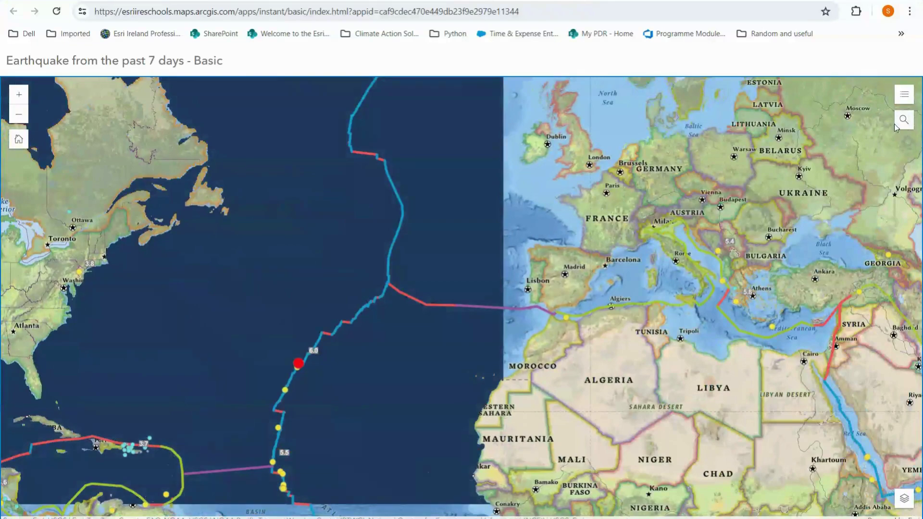
left_click(903, 120)
left_click(813, 122)
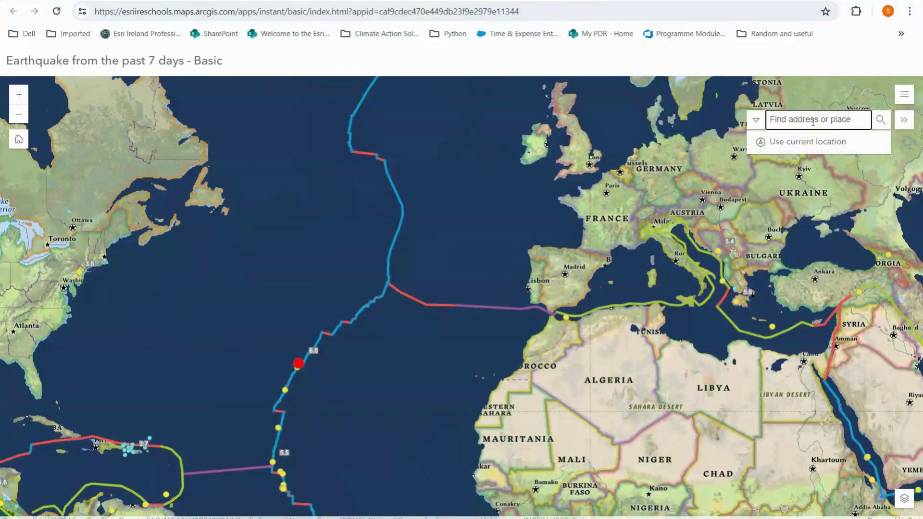
type("Japan")
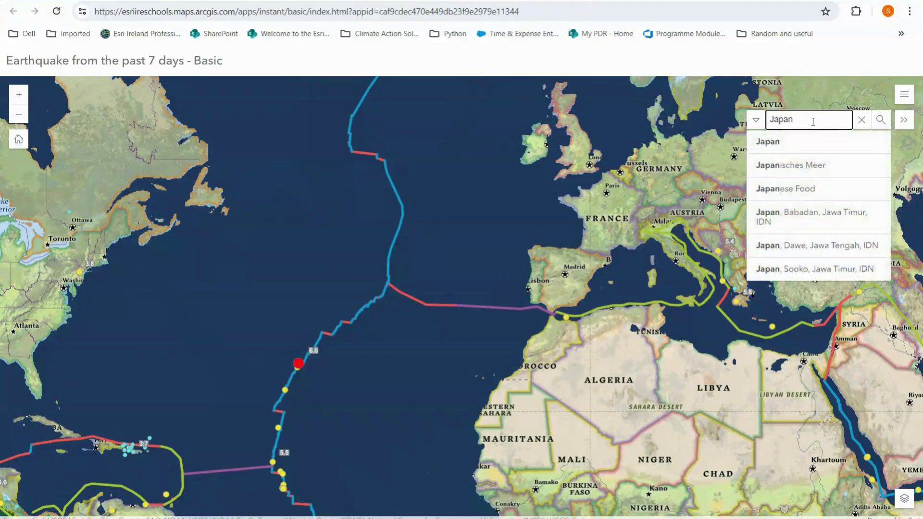
key("Return")
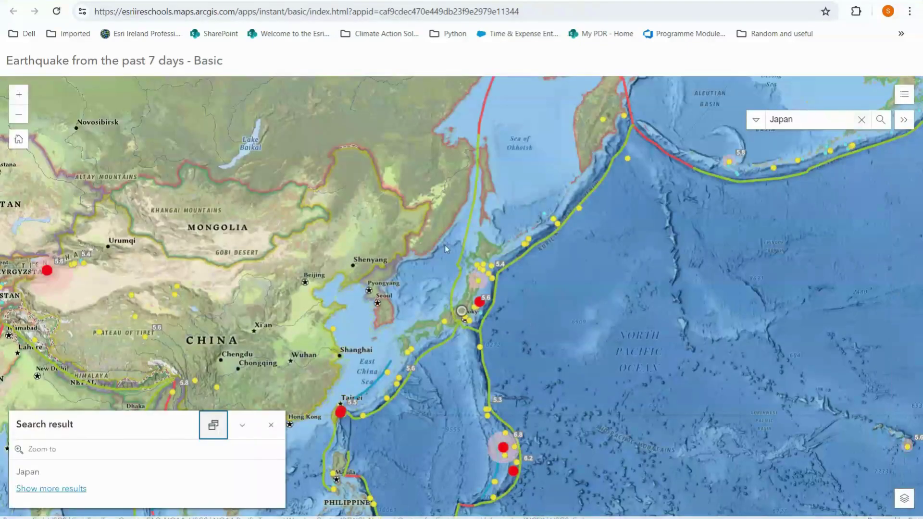
scroll(482, 315, "up", 5)
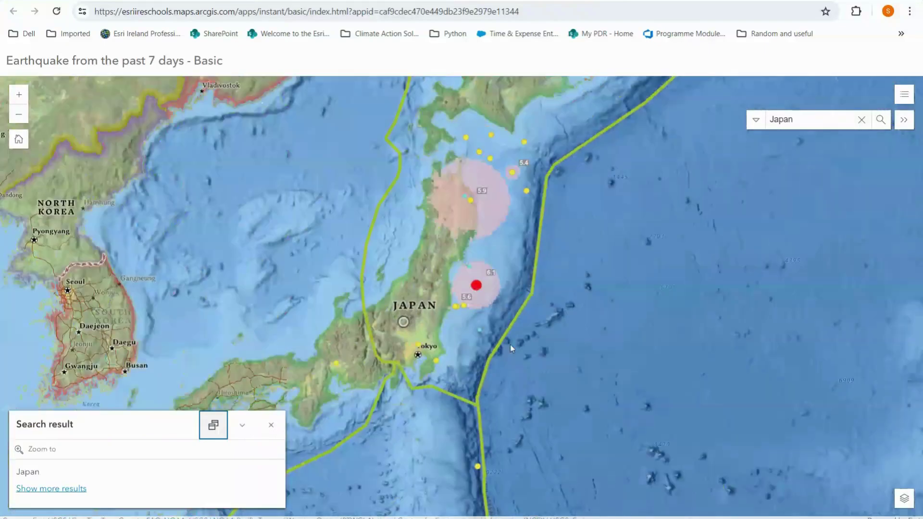
- Reopen the layer list and examine the Tohoku tsunami energy layer around Japan
left_click(904, 498)
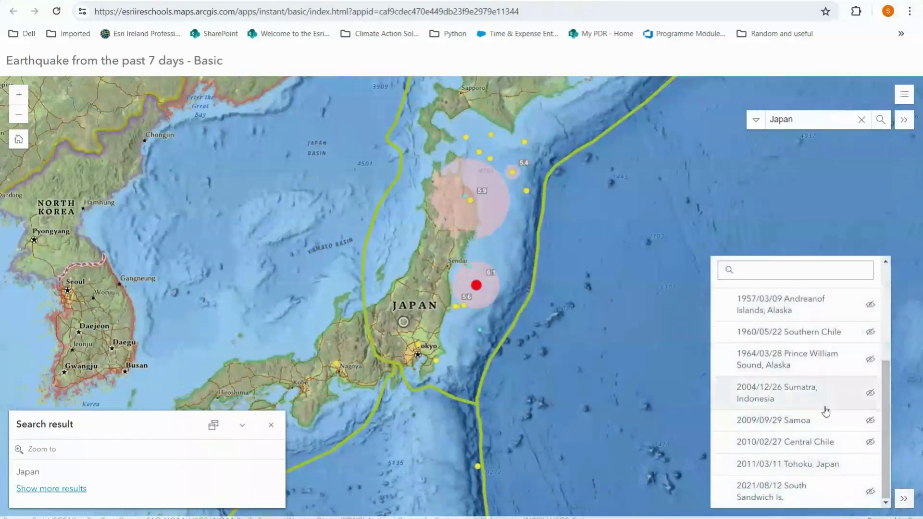
scroll(581, 201, "down", 3)
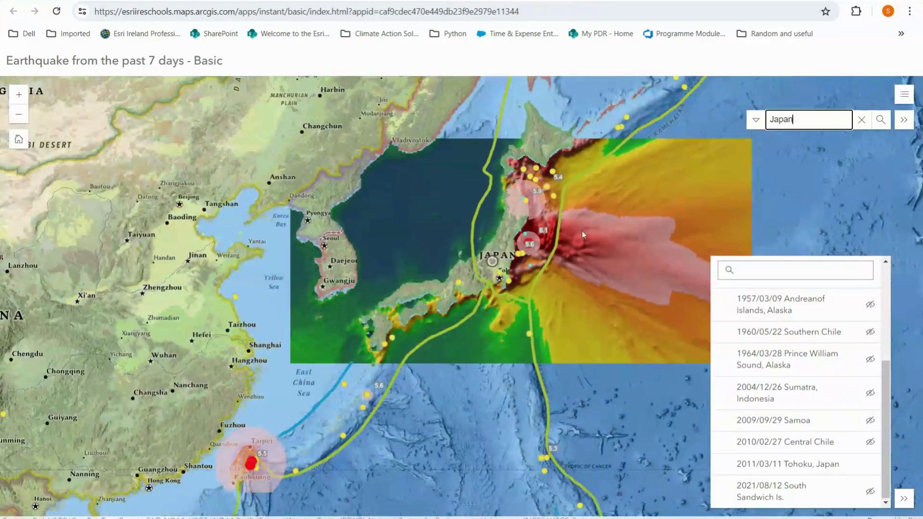
left_click_drag(582, 227, 575, 247)
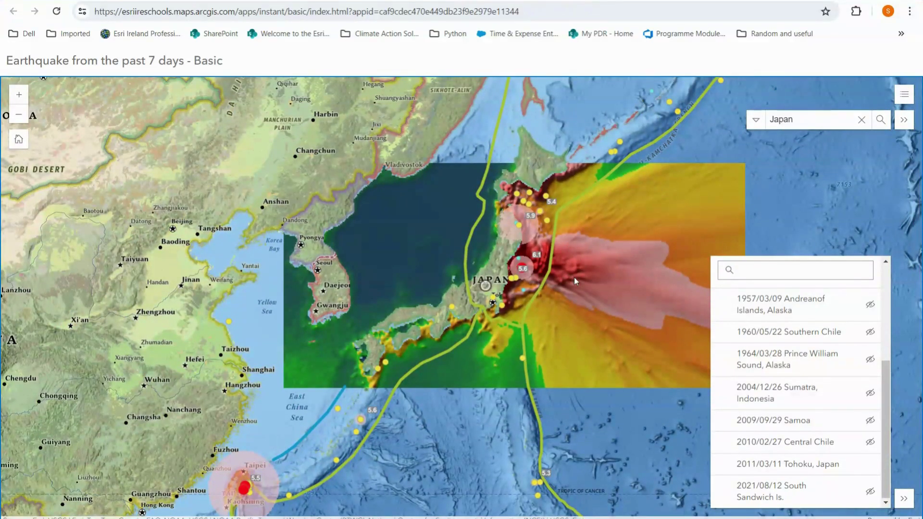
left_click_drag(574, 278, 573, 289)
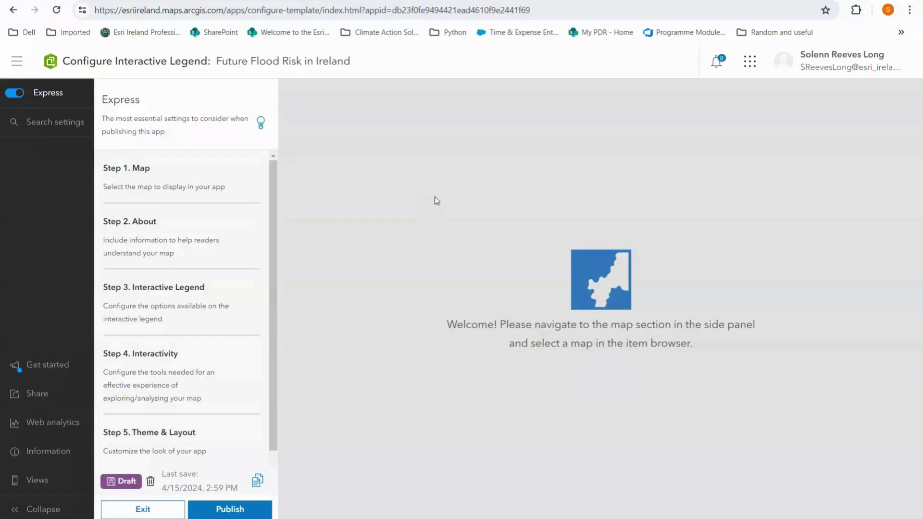
- Turn off express mode for the Interactive Legend app Future Flood Risk in Ireland
left_click(18, 96)
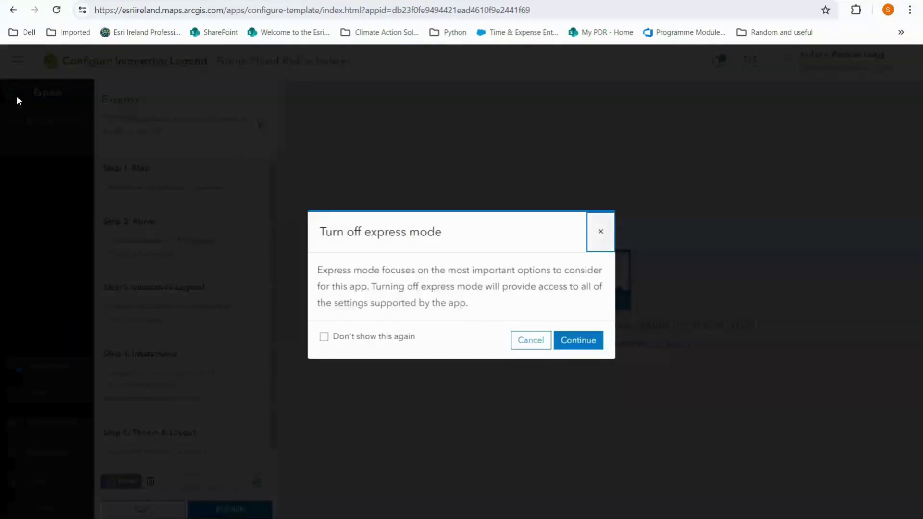
left_click(588, 341)
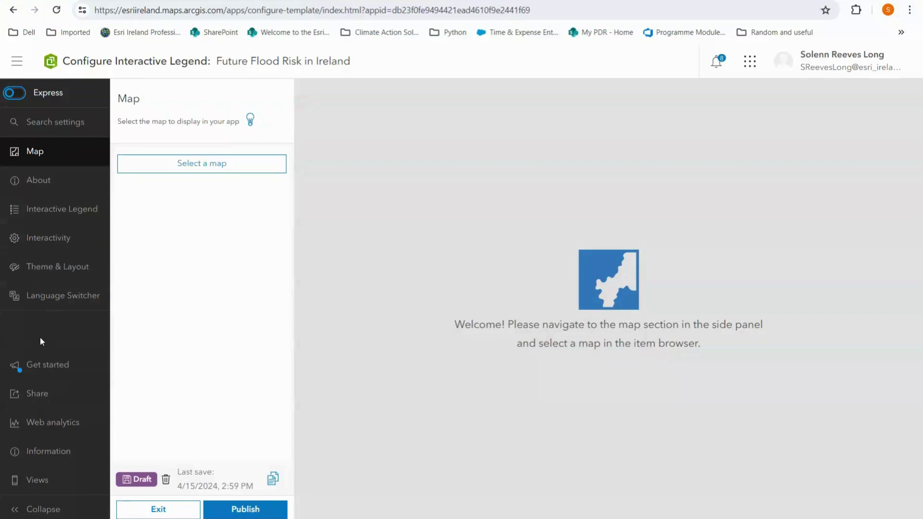
left_click(554, 167)
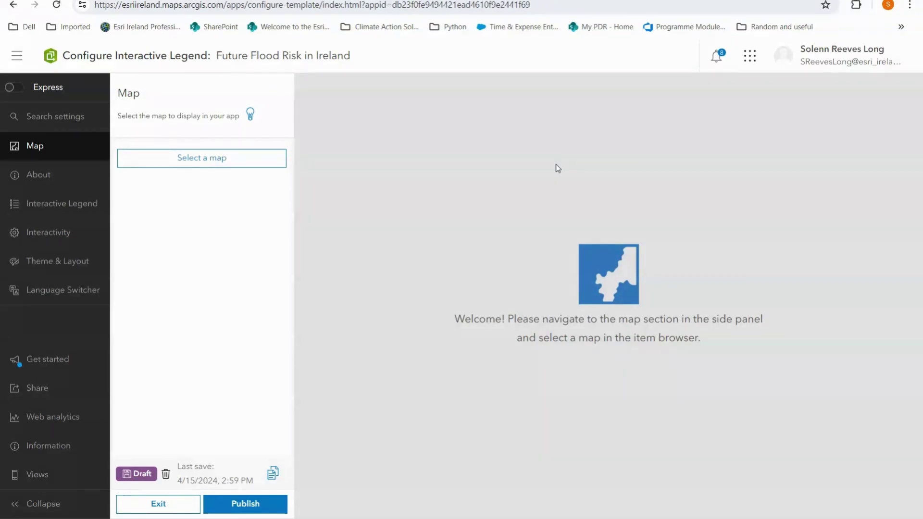
- Select the Flood Risks web map from My content as the map displayed in the app
left_click(210, 161)
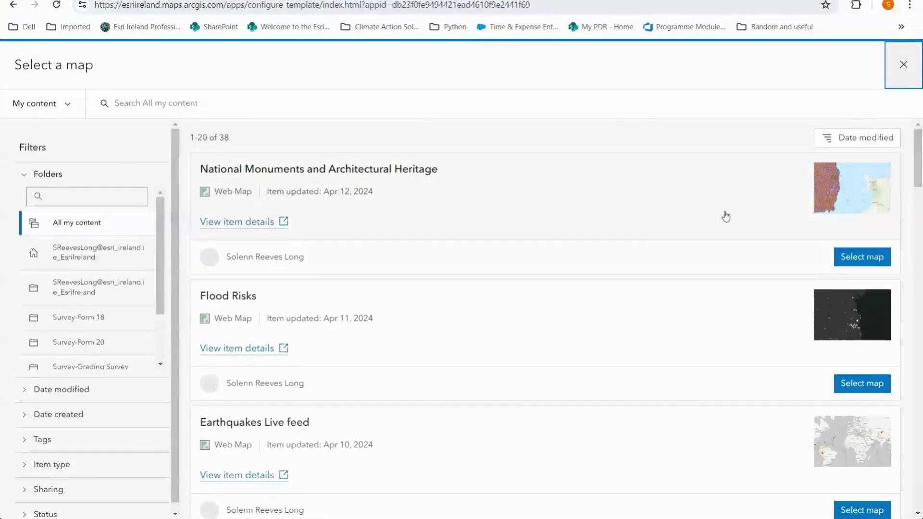
scroll(635, 231, "down", 3)
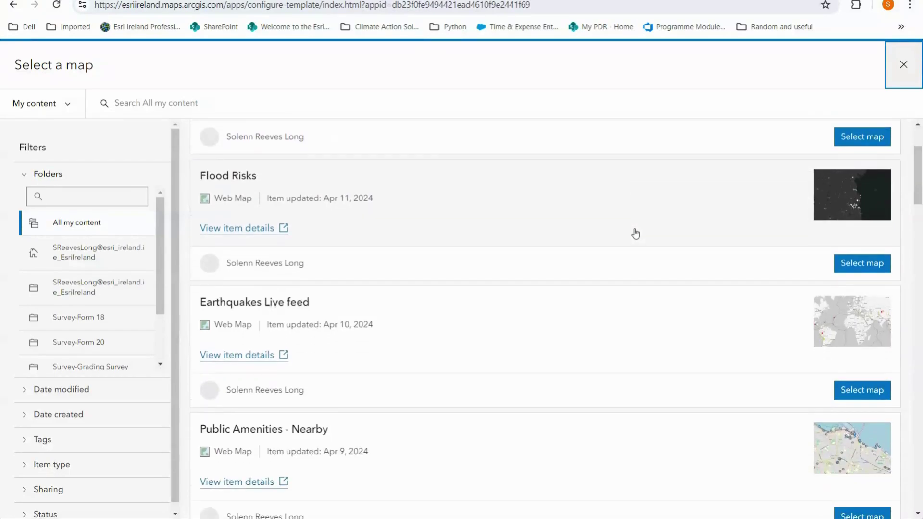
scroll(635, 234, "down", 3)
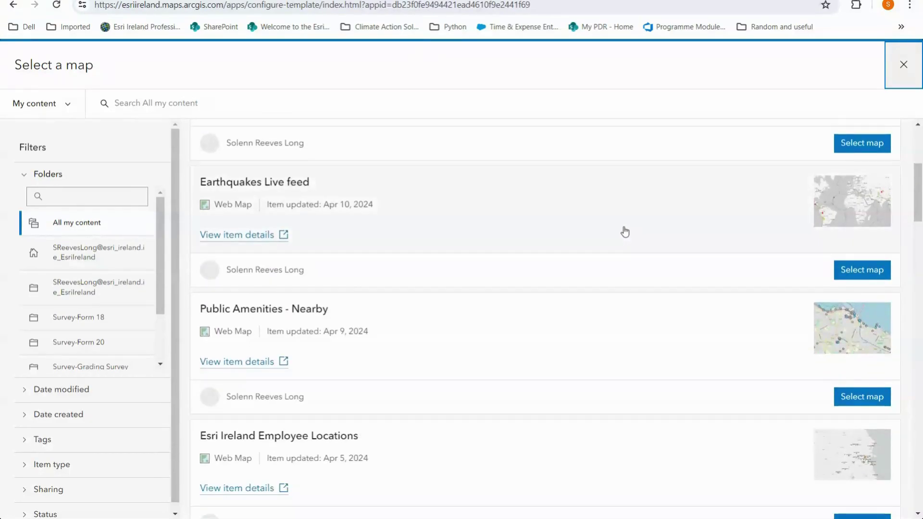
scroll(607, 237, "down", 1)
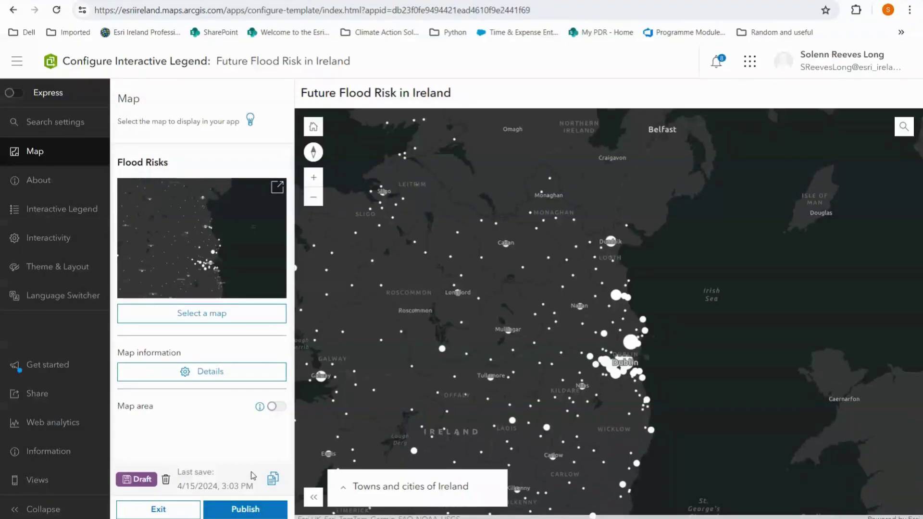
- Enable the map area option and open the app's About settings
left_click(272, 407)
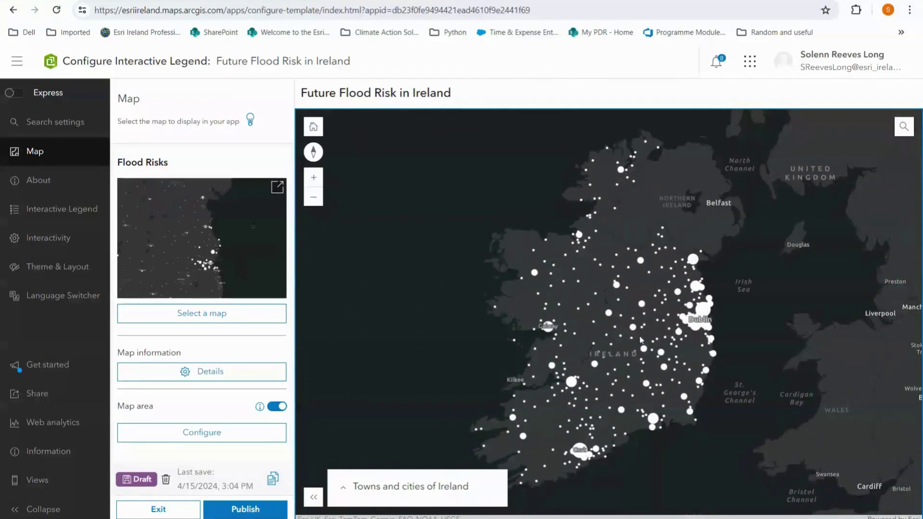
left_click(38, 180)
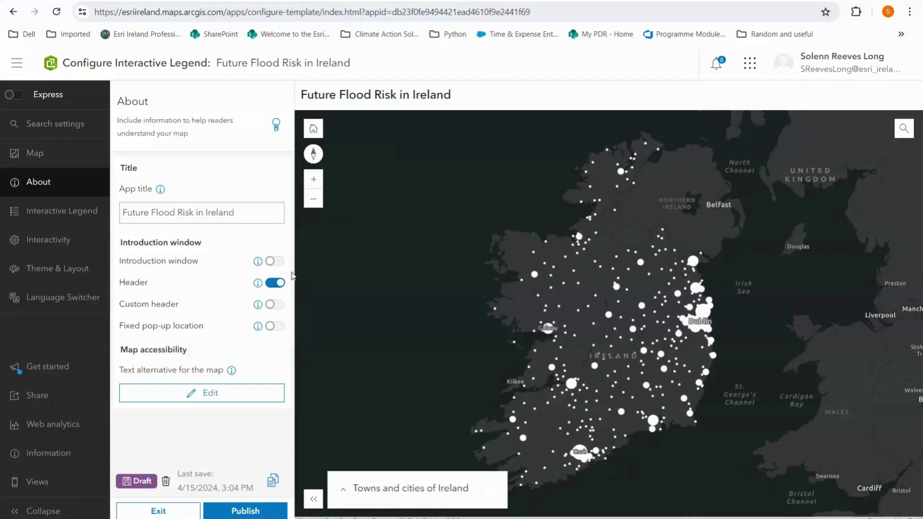
- Try out the header and custom header options in the app's About settings
left_click(275, 285)
left_click(275, 284)
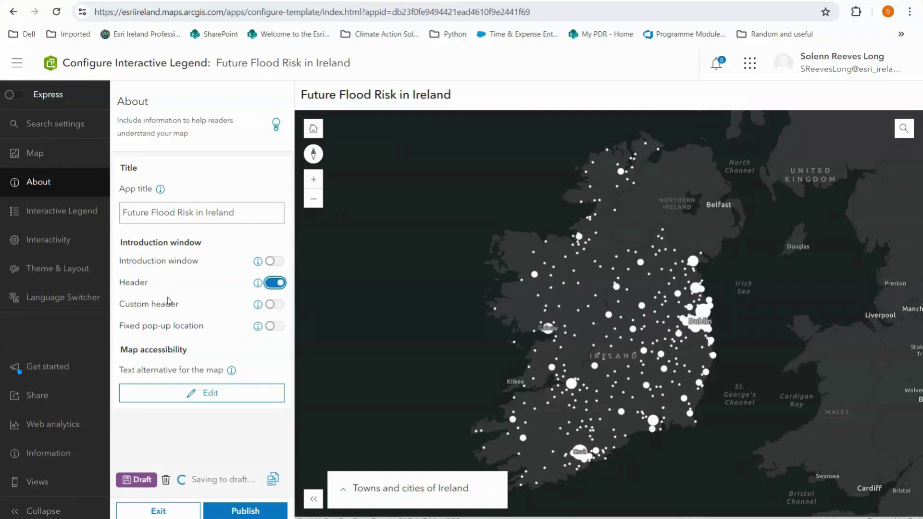
left_click(273, 304)
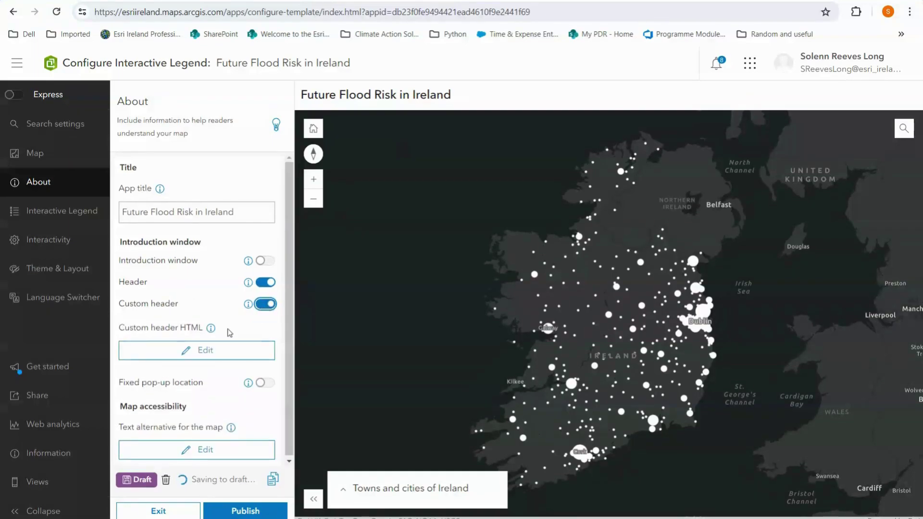
left_click(271, 303)
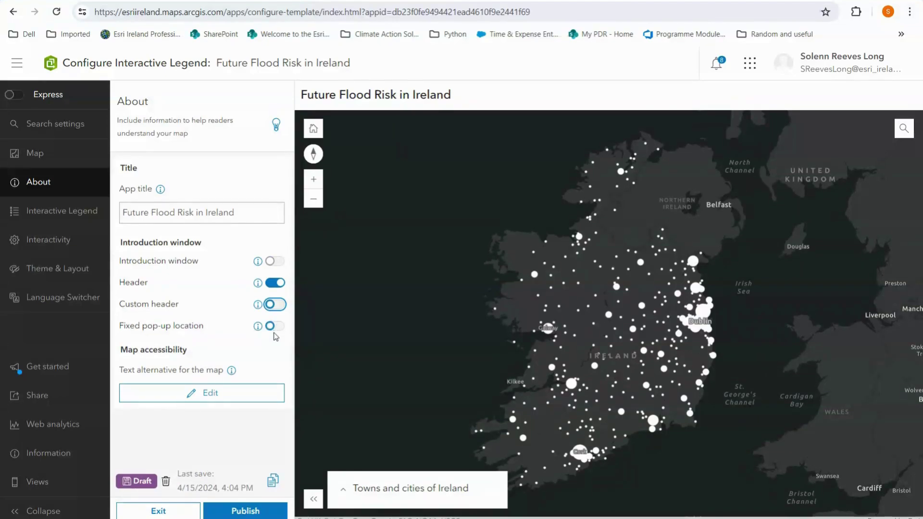
- Turn on the fixed pop-up location for the app and choose its pop-up position
left_click(273, 326)
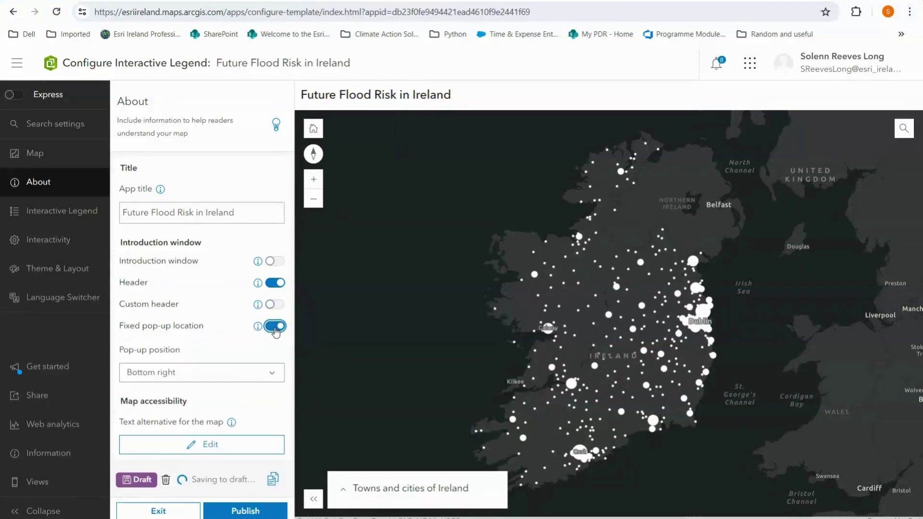
left_click(262, 380)
left_click(174, 390)
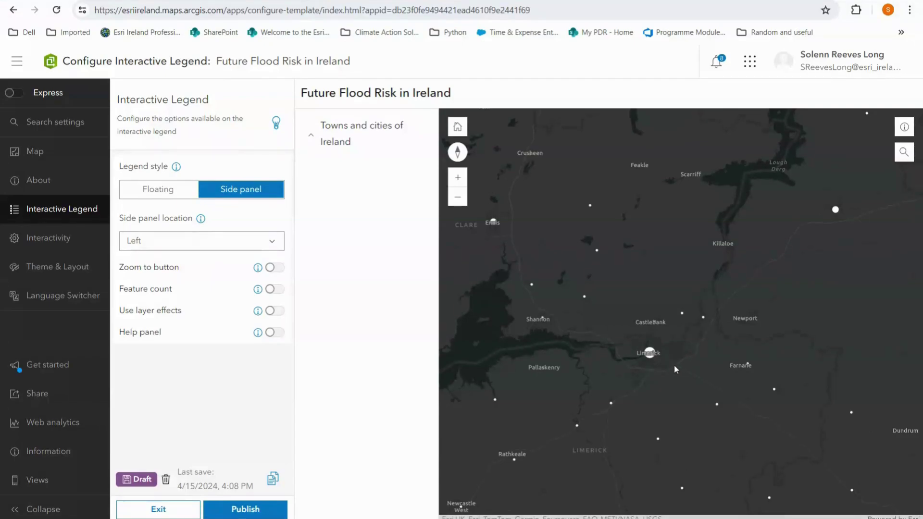
- Turn on layer effects for the interactive legend with Strong Drop Shadow, checking the flood extents around Limerick
scroll(668, 365, "up", 1)
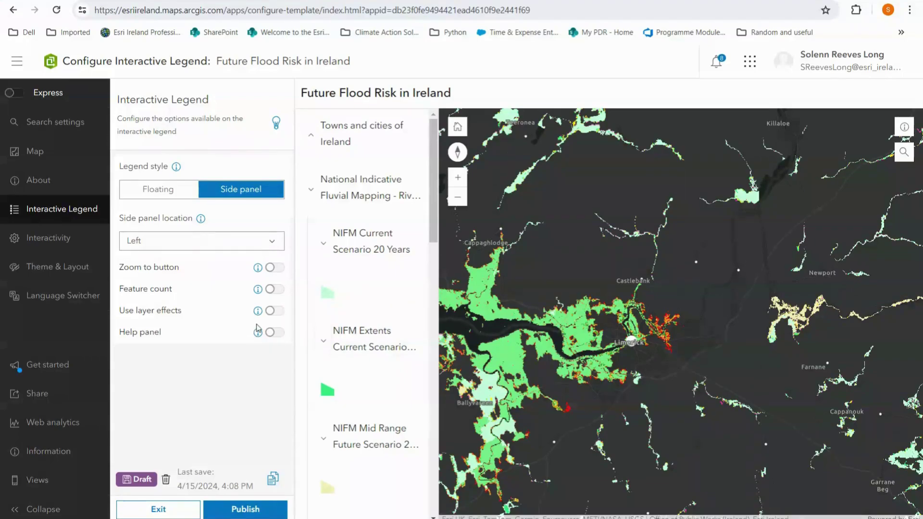
left_click(273, 312)
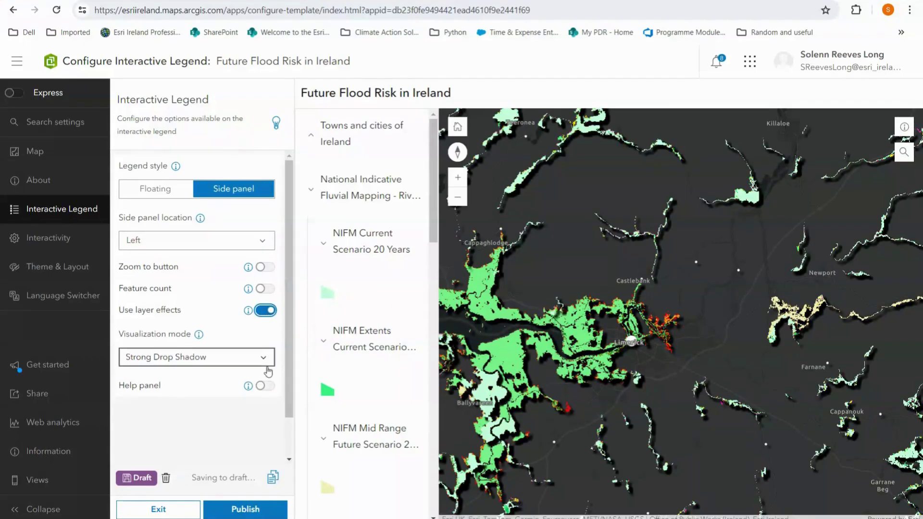
left_click_drag(525, 431, 692, 338)
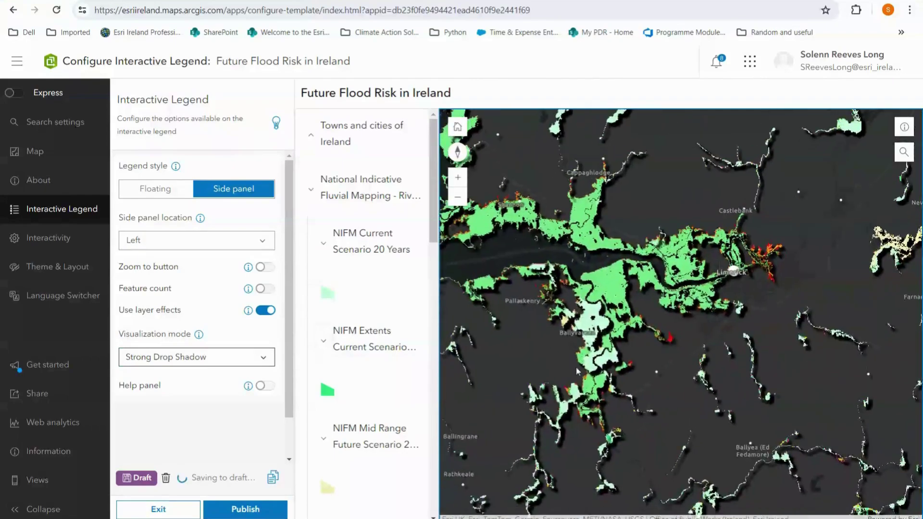
scroll(602, 338, "down", 1)
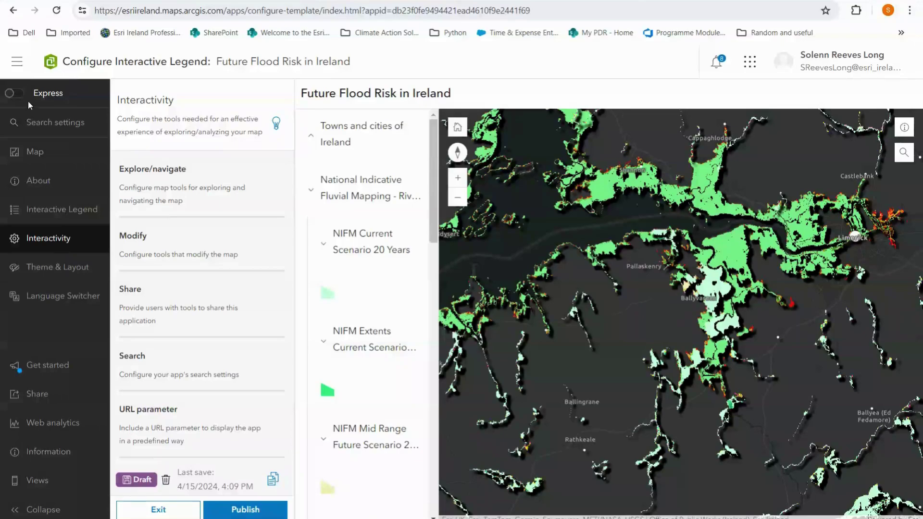
- Review the Explore/navigate and Modify tool options in the app's interactivity settings
left_click(160, 194)
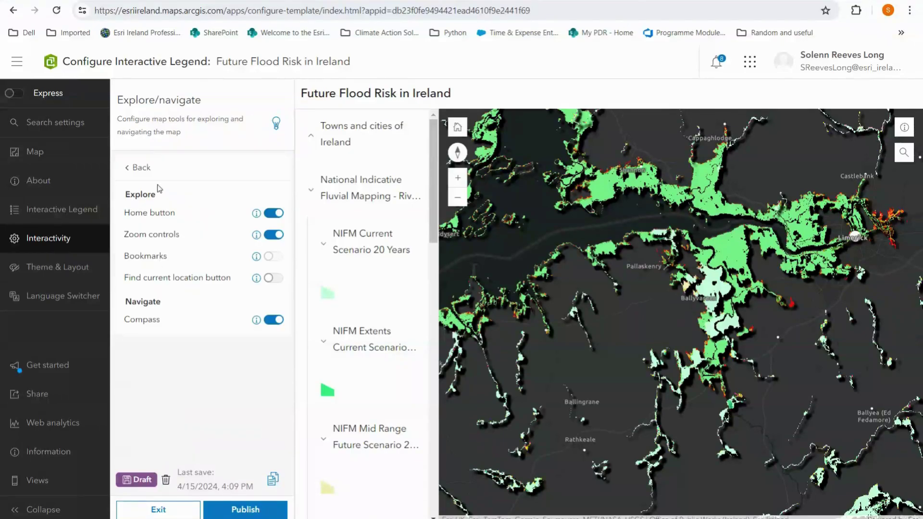
left_click(135, 171)
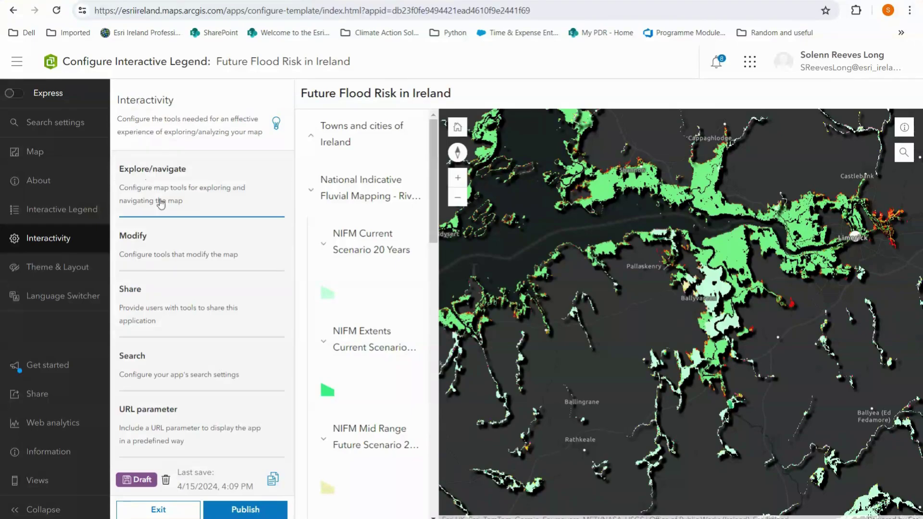
left_click(200, 247)
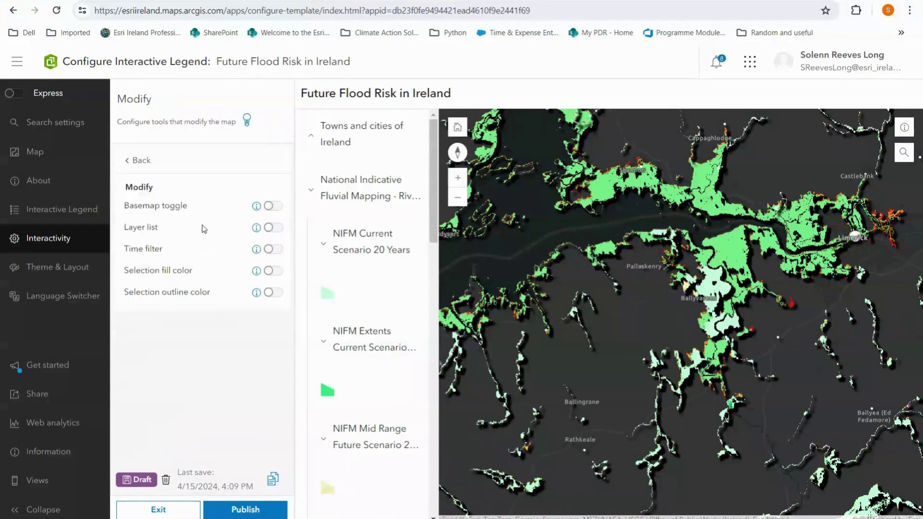
left_click(139, 161)
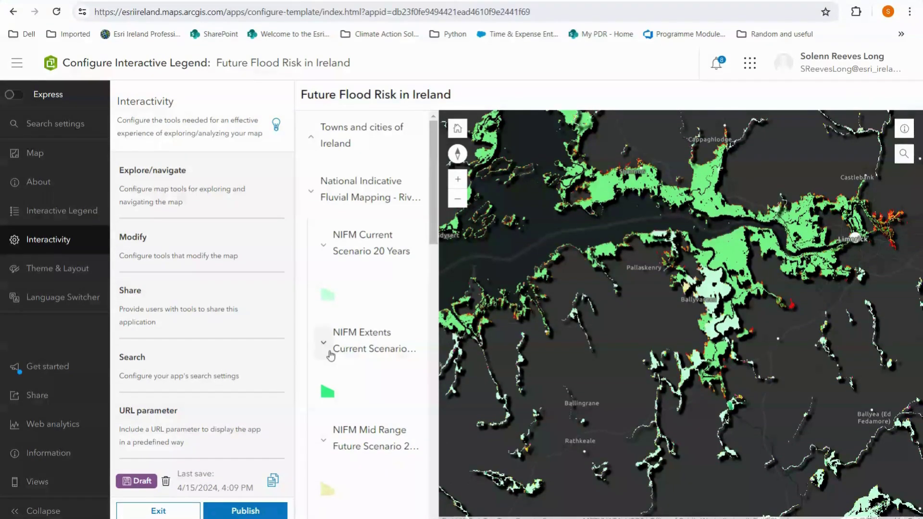
- Make Esri World Geocoder (Ireland View) the default source in the app's search configuration
left_click(177, 371)
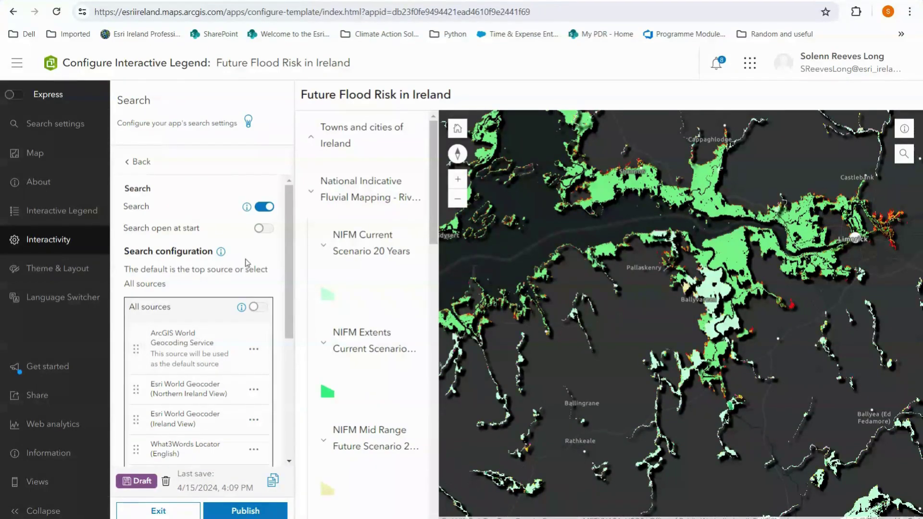
scroll(246, 262, "down", 1)
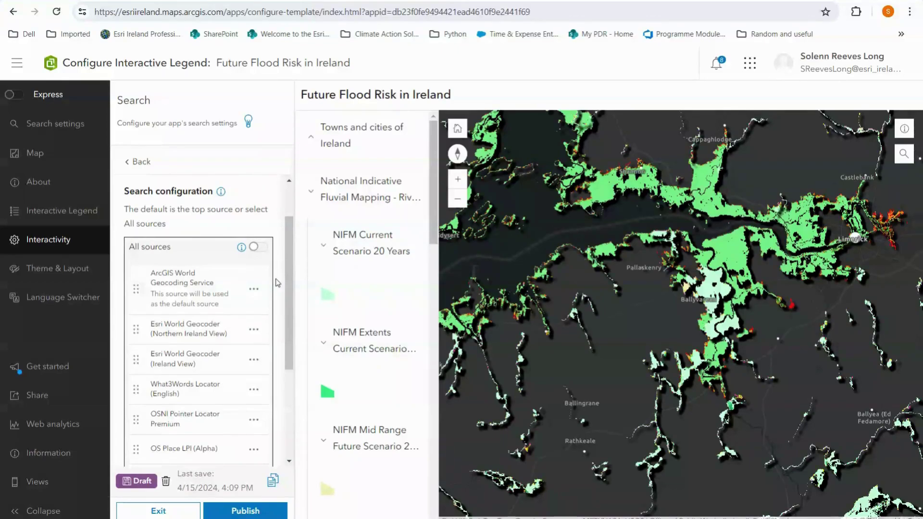
left_click_drag(136, 359, 140, 279)
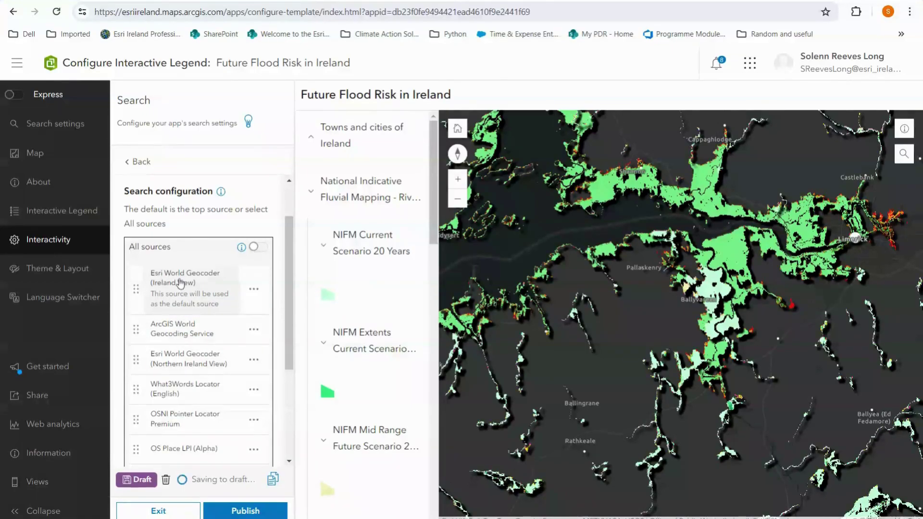
- Add the Esri Ireland logo to the app header and open the Language Switcher settings
left_click(55, 268)
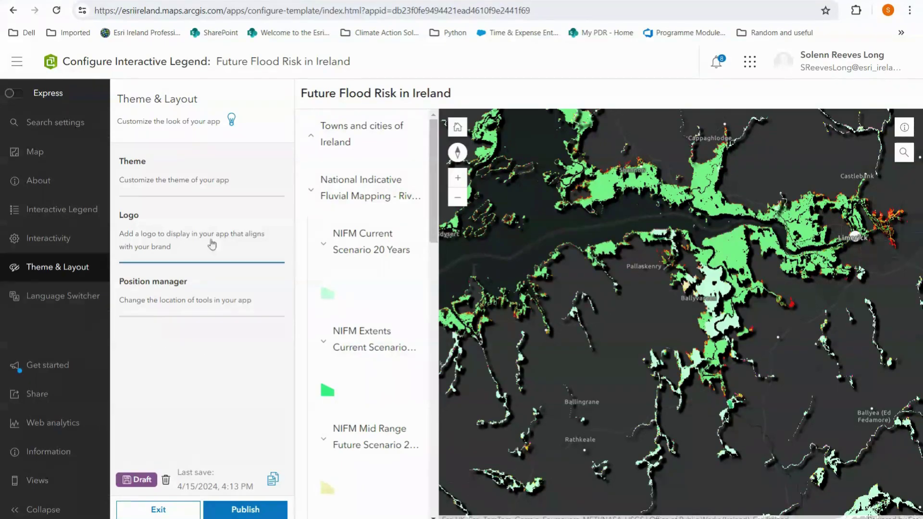
left_click(196, 246)
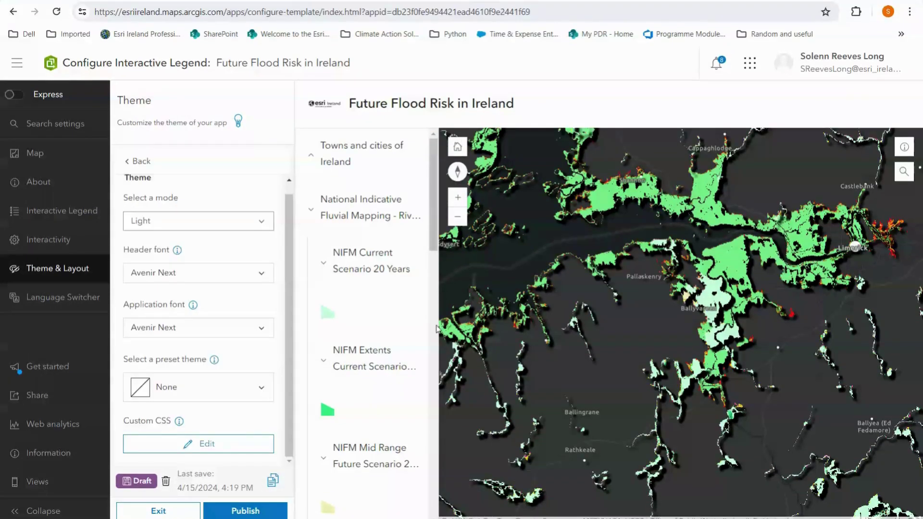
left_click(58, 298)
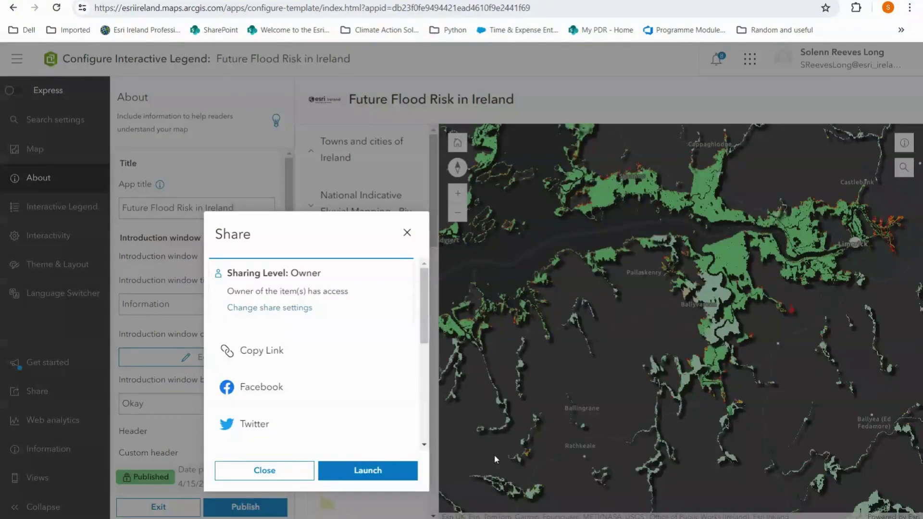
- Launch the published Future Flood Risk in Ireland app and dismiss its Information window so it does not show again
left_click(366, 471)
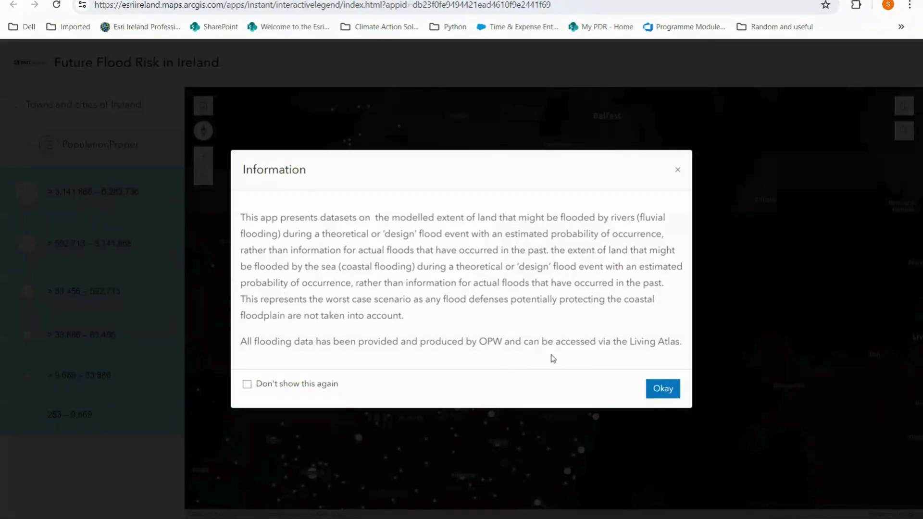
left_click(246, 384)
left_click(659, 397)
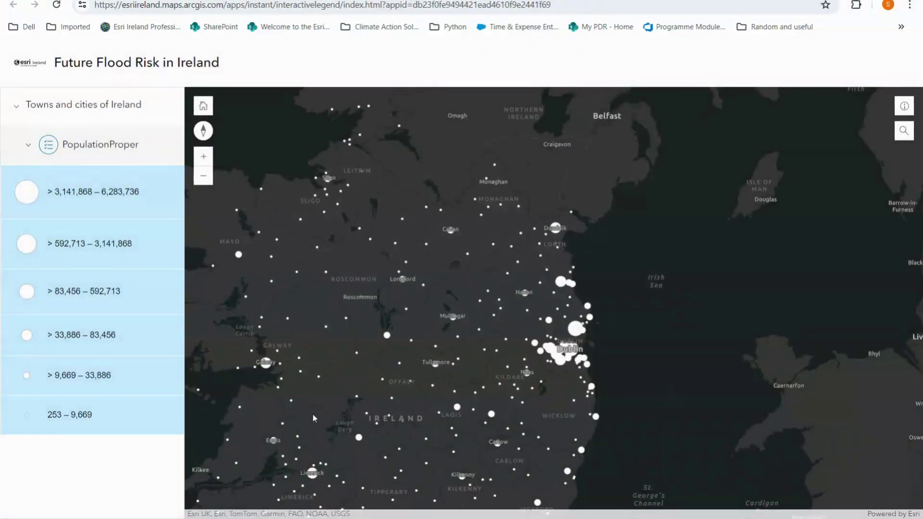
- Examine the flood extents along the coast south of Dublin and the legend entries for the river flood layers
left_click_drag(401, 418, 461, 367)
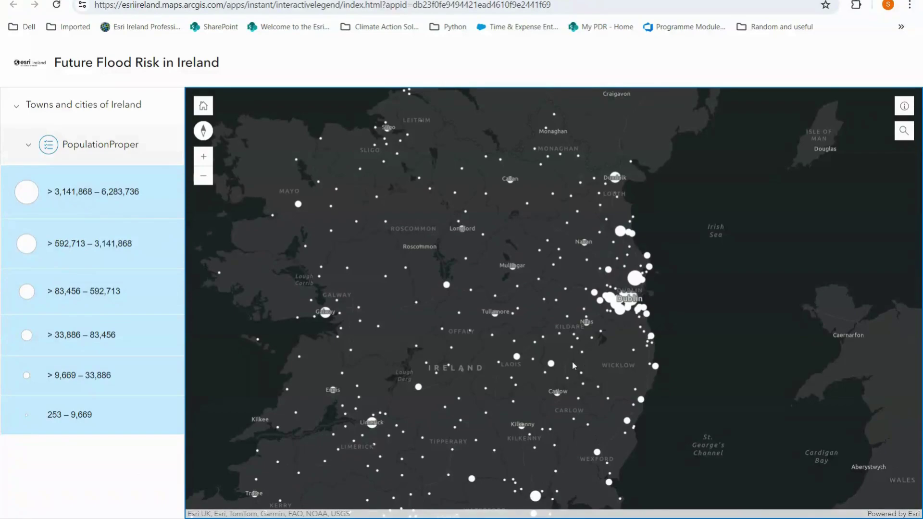
scroll(627, 382, "up", 5)
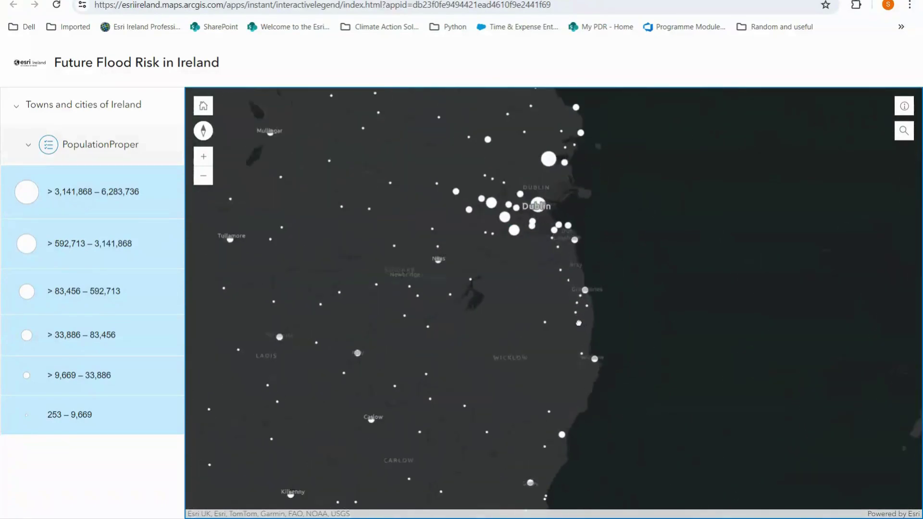
scroll(578, 323, "up", 3)
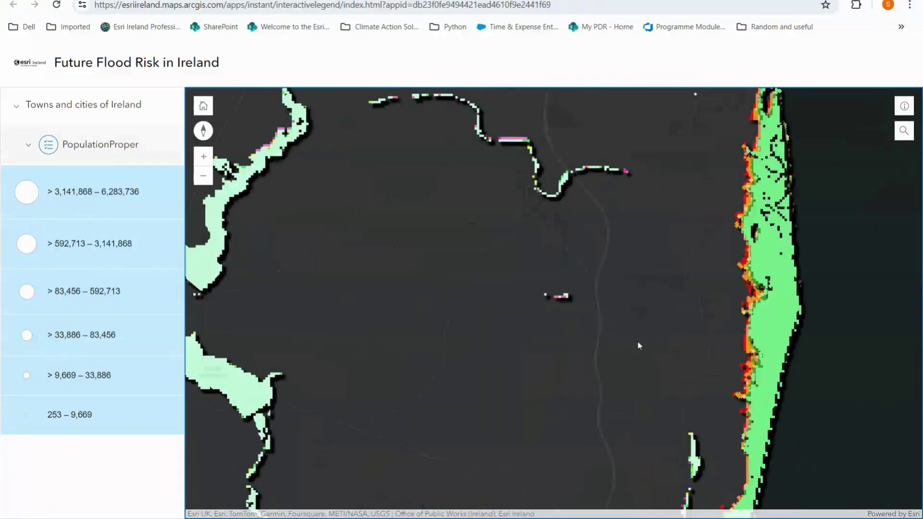
scroll(94, 298, "down", 1)
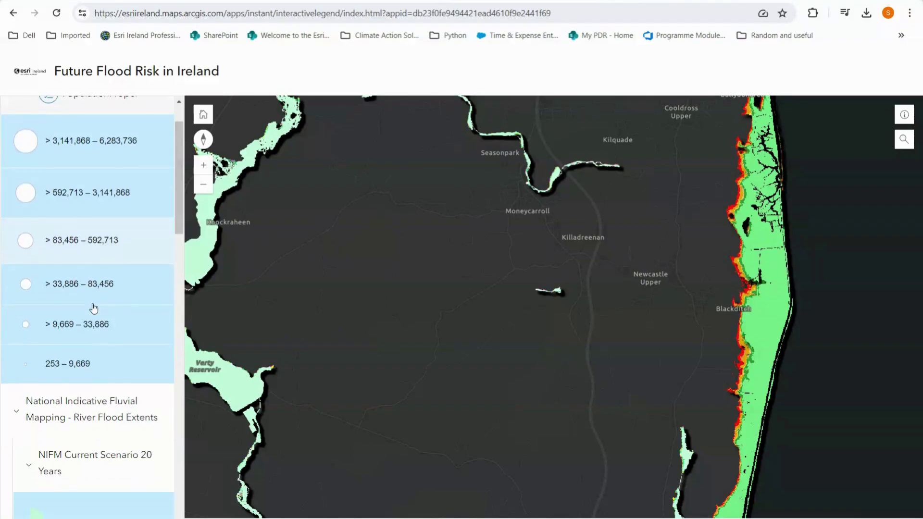
scroll(94, 308, "down", 5)
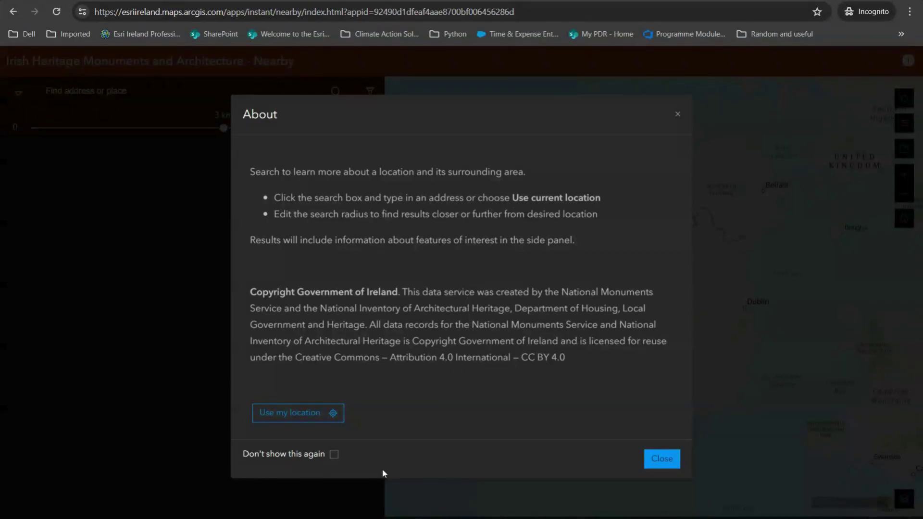
- Dismiss the About window of the Irish Heritage Monuments and Architecture - Nearby app permanently and search for Dun Laoghaire
left_click(334, 454)
left_click(659, 463)
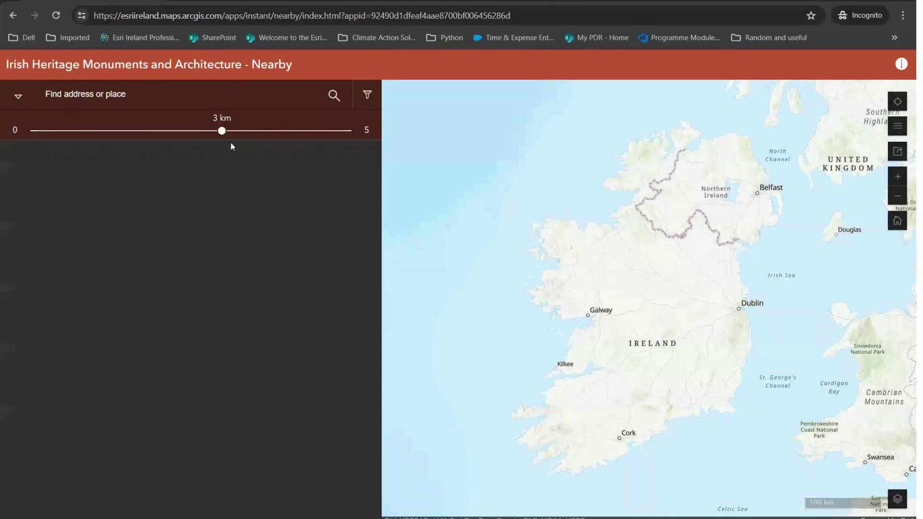
left_click(156, 97)
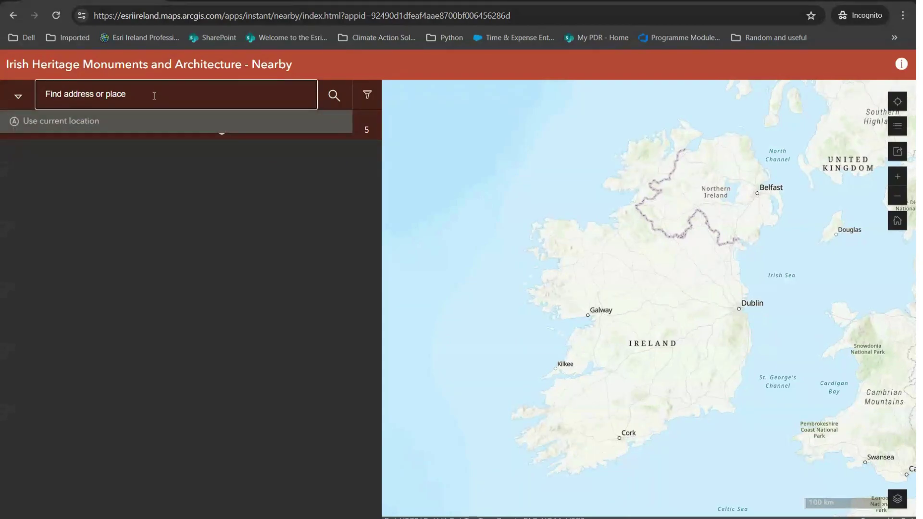
type("Dun")
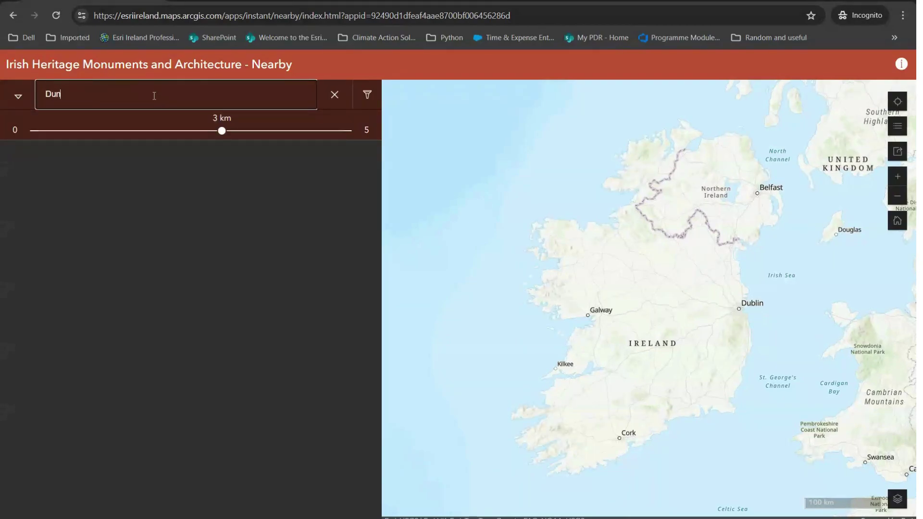
type(" Laoghaire")
key("Return")
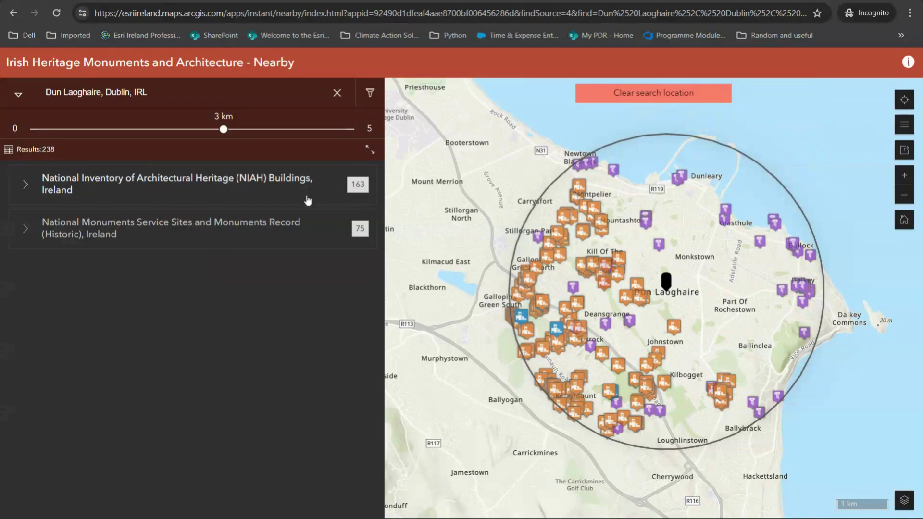
- Inspect the result groups for NIAH Buildings and National Monuments Service Sites around Dun Laoghaire
left_click(25, 185)
left_click(25, 189)
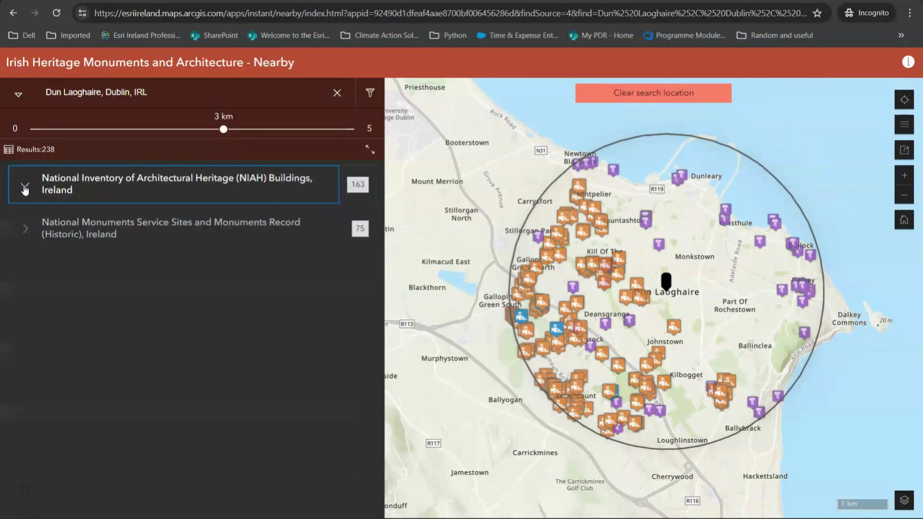
left_click(24, 228)
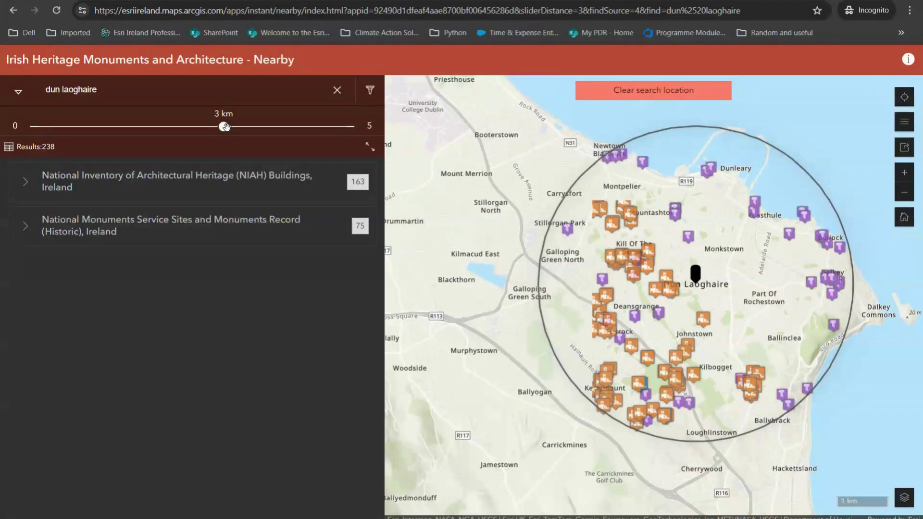
- Try search radii of 3.6 km and 1.2 km around Dun Laoghaire, and raise the maximum search distance to 10 km
left_click_drag(220, 127, 256, 133)
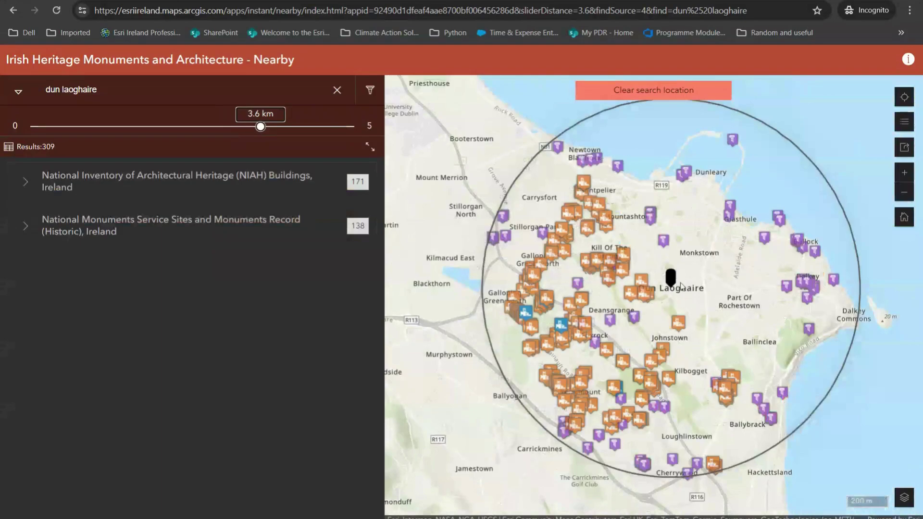
left_click_drag(260, 127, 111, 127)
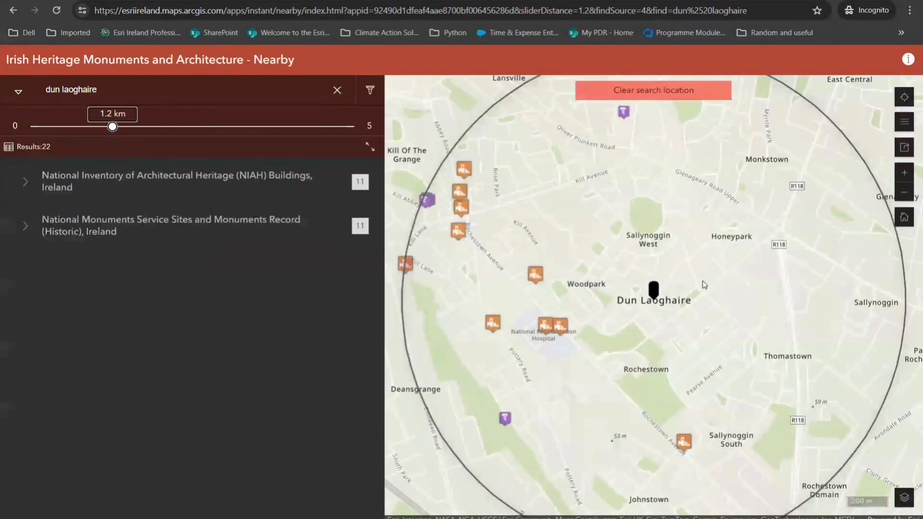
left_click(369, 128)
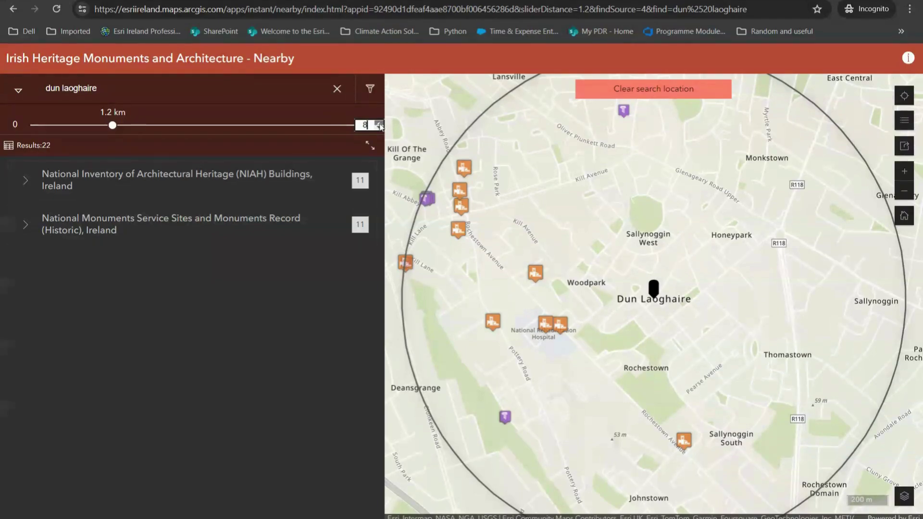
left_click(380, 124)
left_click(379, 124)
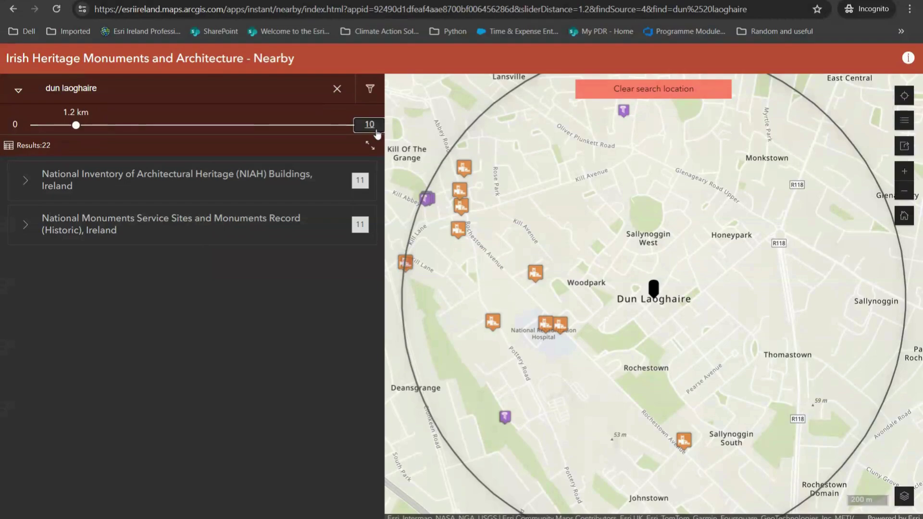
left_click(298, 124)
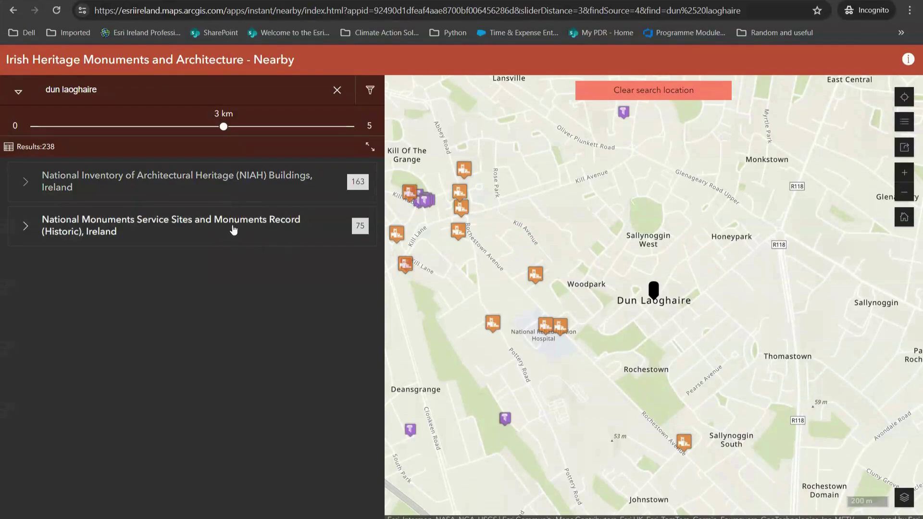
- Expand the NIAH Buildings results and examine the photo and details of the first post box entry
left_click(56, 187)
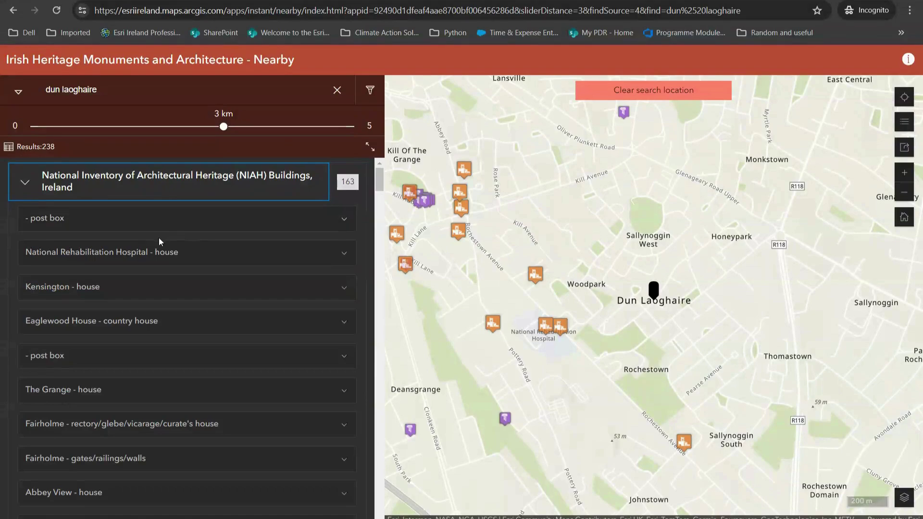
scroll(179, 242, "down", 1)
scroll(178, 244, "up", 1)
left_click(121, 226)
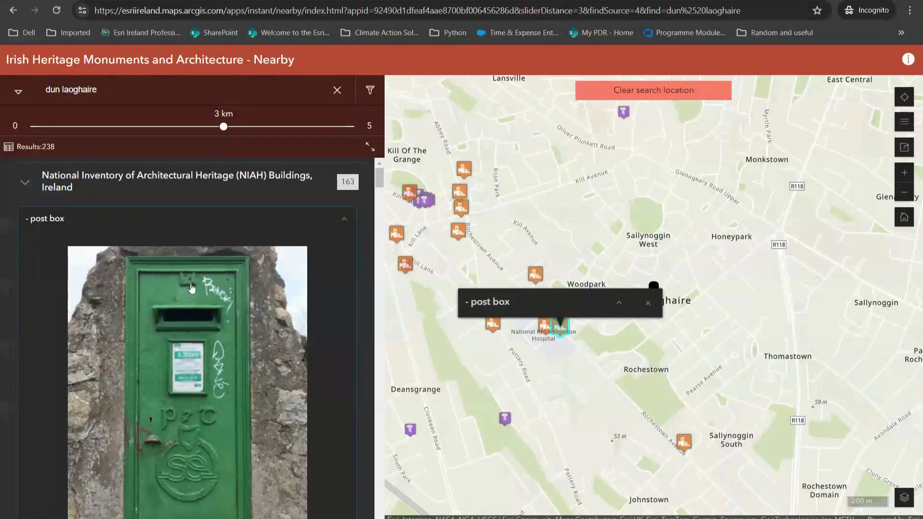
scroll(297, 257, "down", 8)
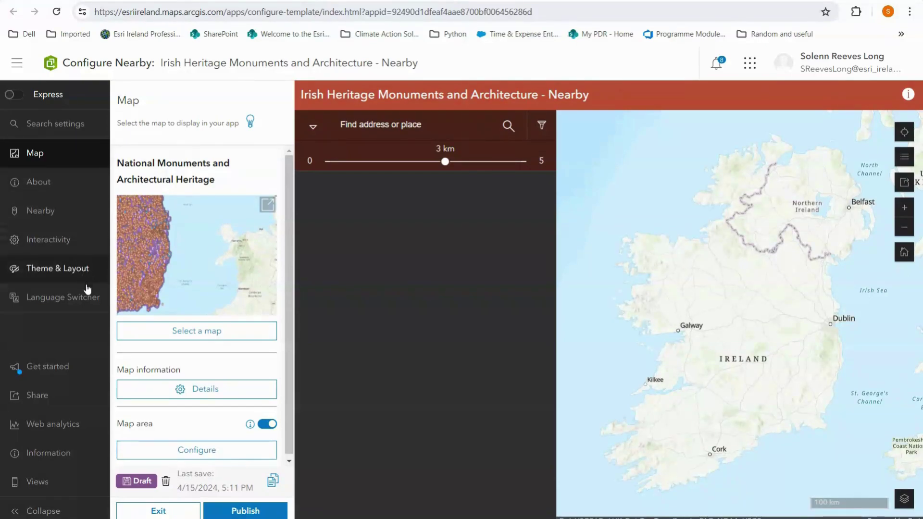
- Switch to the Nearby app's configuration and review its Search method settings, from the included layers and distances to the search units and scale level
left_click(53, 218)
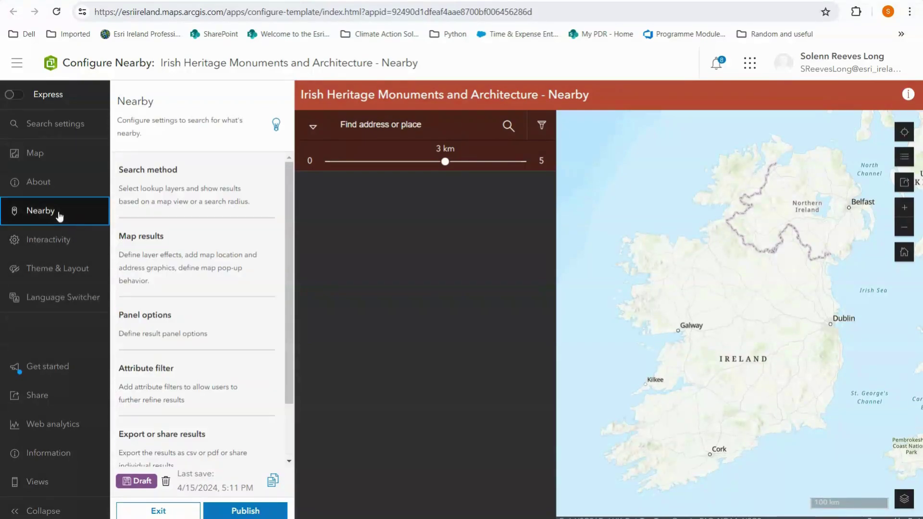
left_click(169, 218)
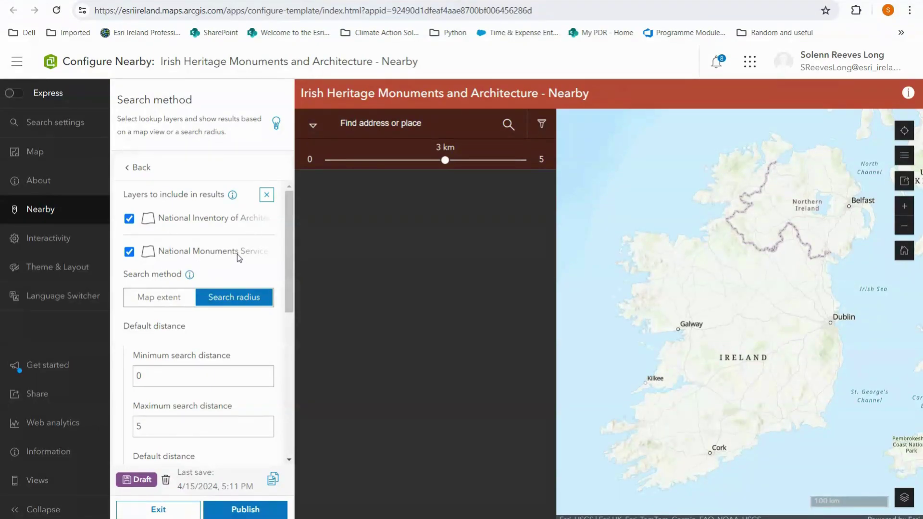
scroll(239, 257, "down", 3)
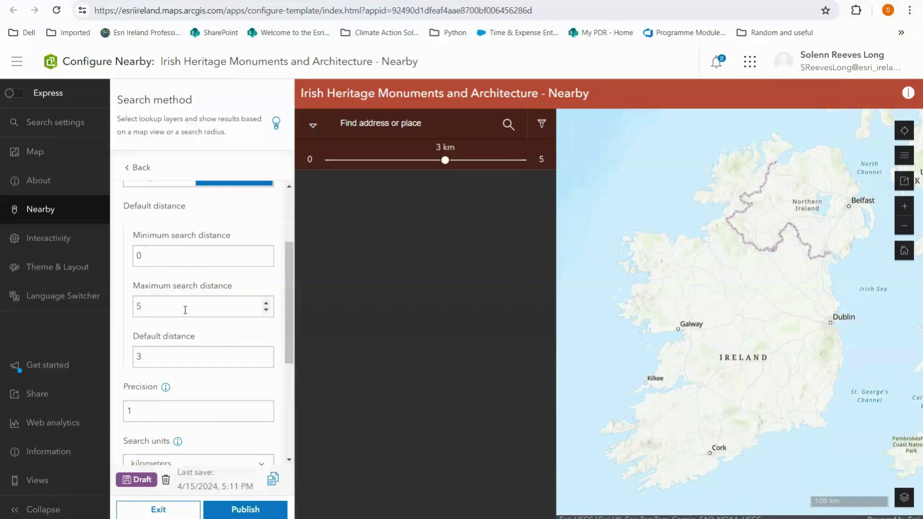
scroll(203, 304, "down", 5)
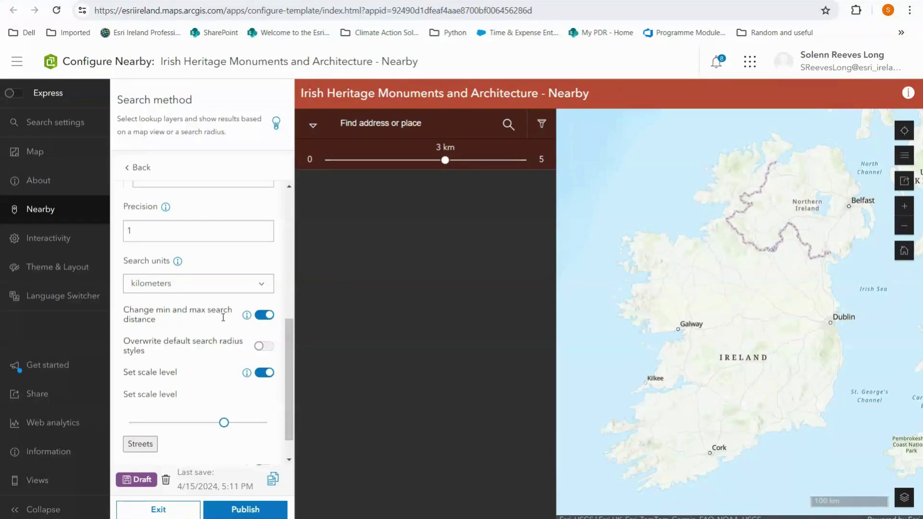
scroll(237, 330, "down", 1)
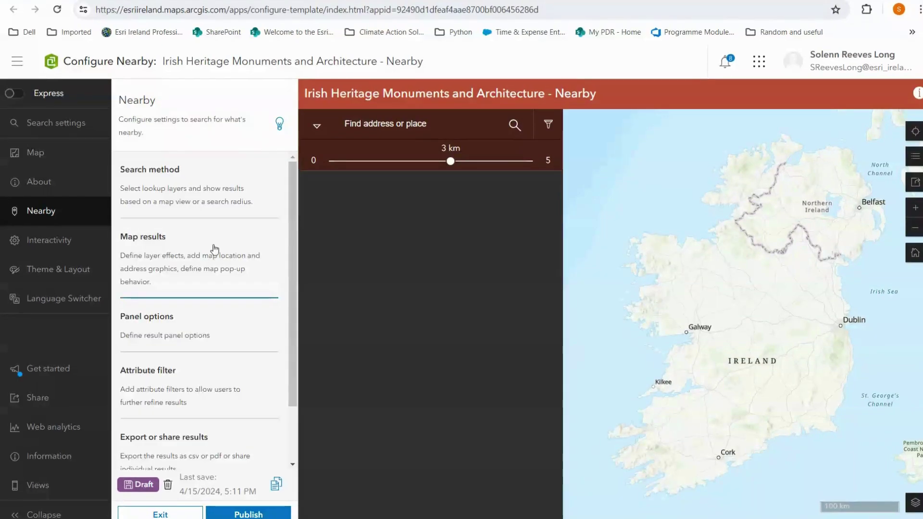
- Review the Map results, Panel options and Attribute filter settings in the Nearby configuration
left_click(204, 251)
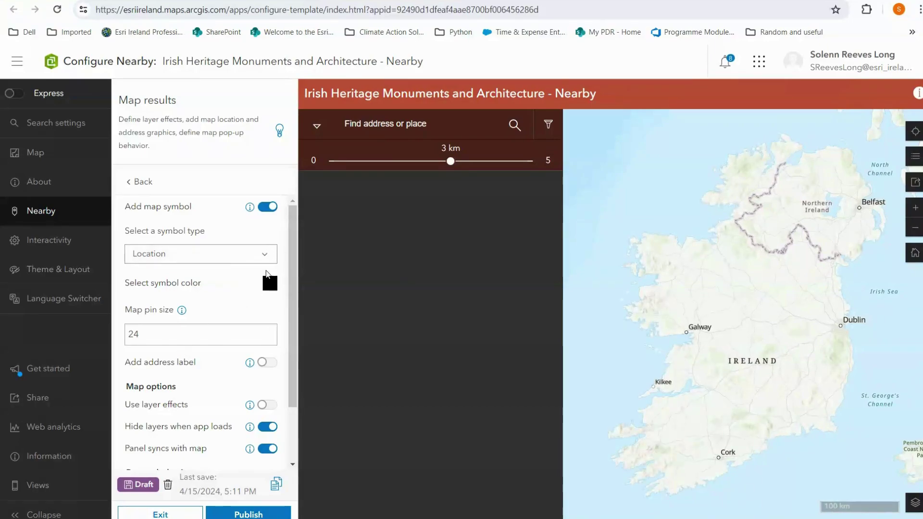
scroll(221, 319, "down", 2)
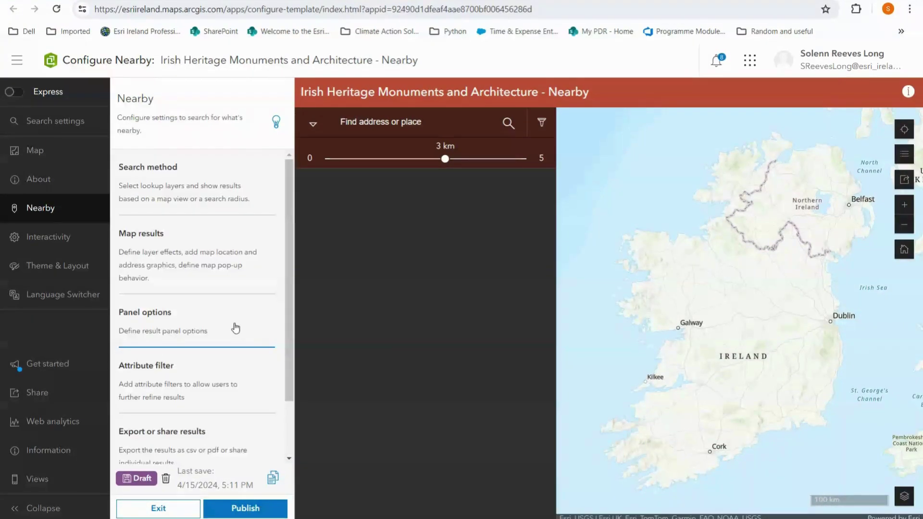
left_click(235, 328)
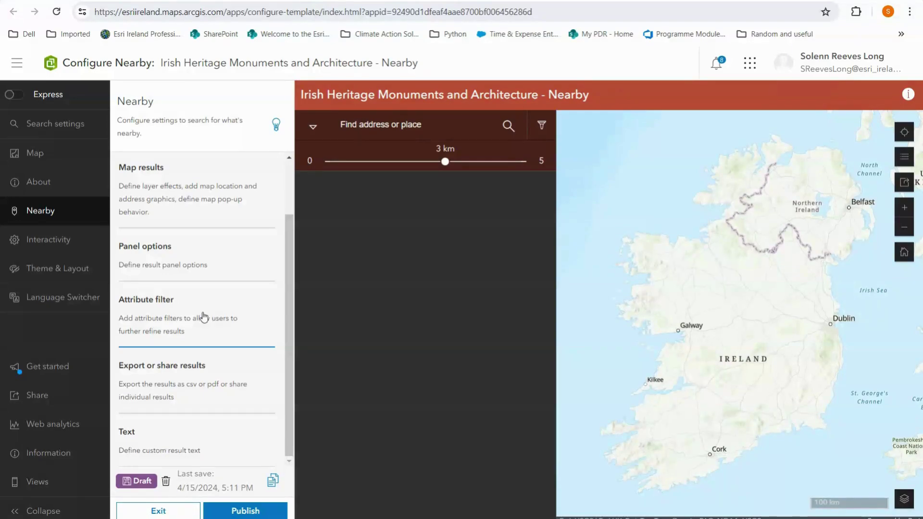
left_click(202, 314)
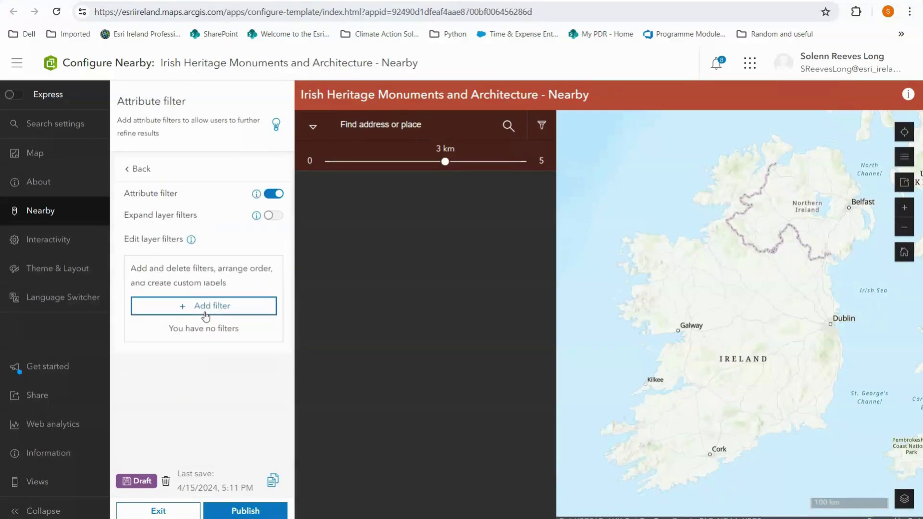